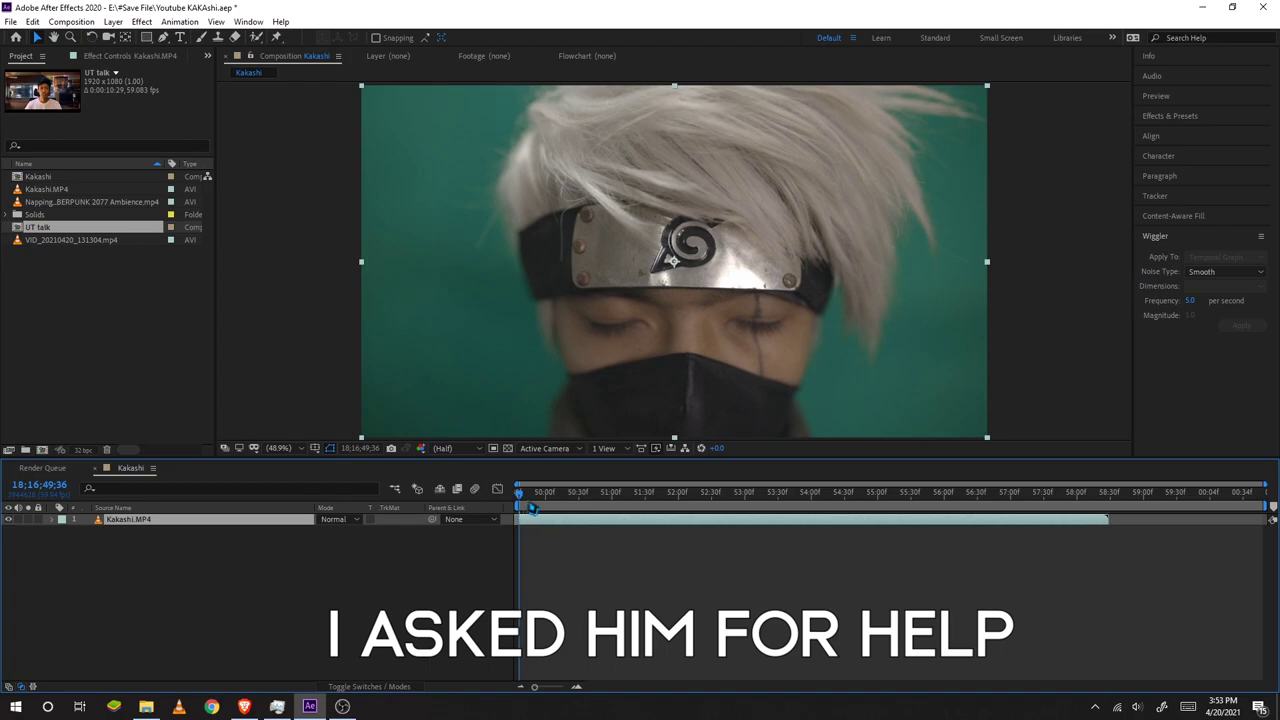
# On a full-body frame, draw a rectangular mask around the cosplayer and green screen, then show Mask Feather.
pyautogui.moveTo(533, 507); pyautogui.dragTo(786, 498)
pyautogui.press('q')
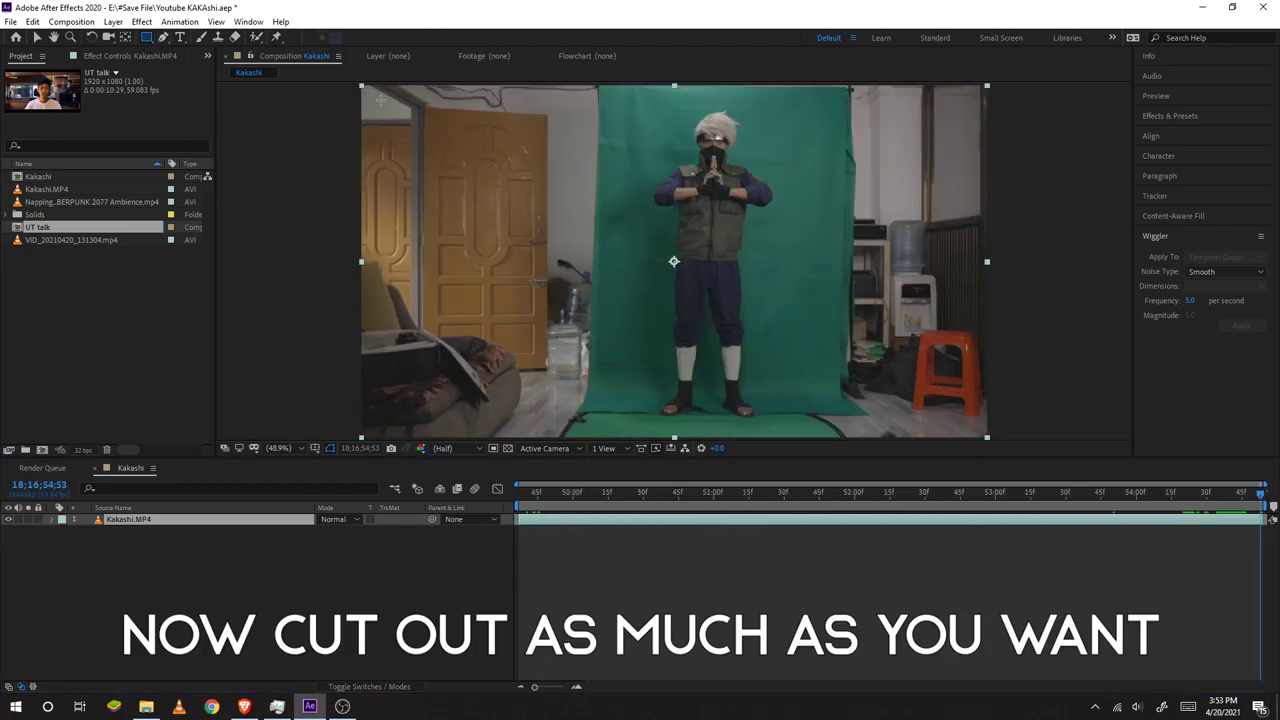
pyautogui.moveTo(621, 112)
pyautogui.mouseDown()
pyautogui.moveTo(766, 374)
pyautogui.moveTo(811, 404)
pyautogui.moveTo(805, 421)
pyautogui.mouseUp()
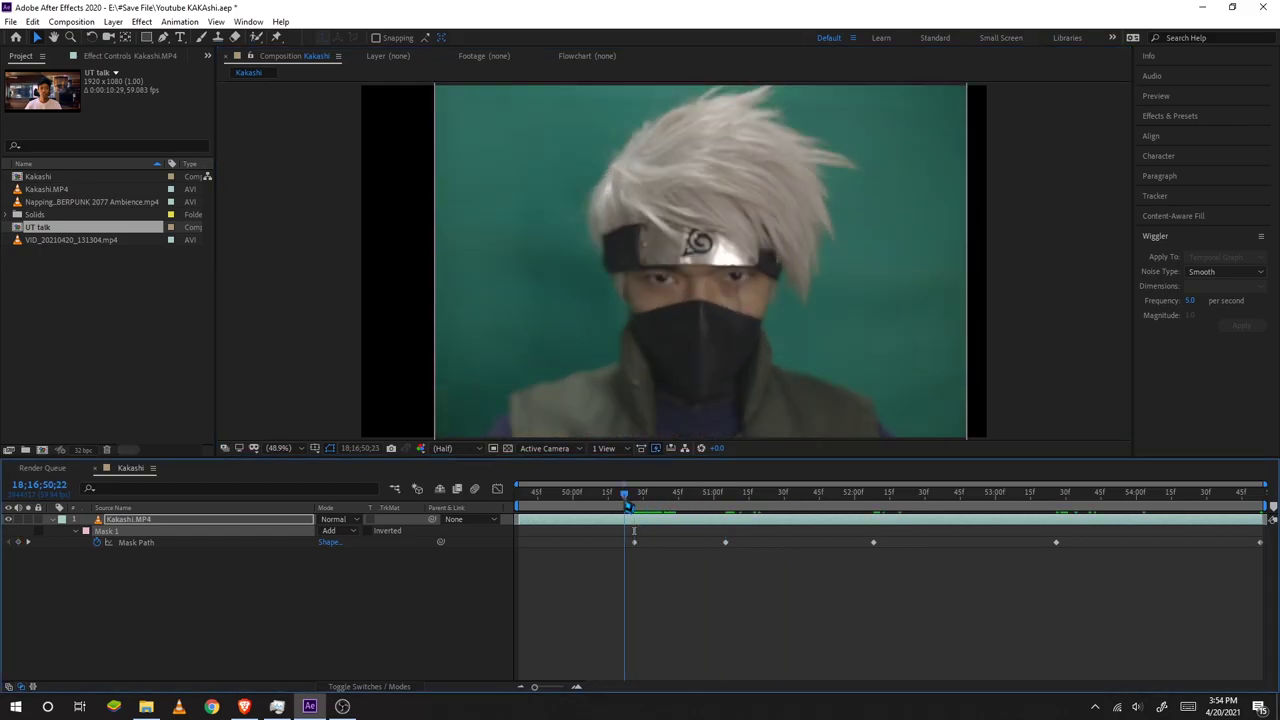
pyautogui.press('f')
pyautogui.click(236, 519)
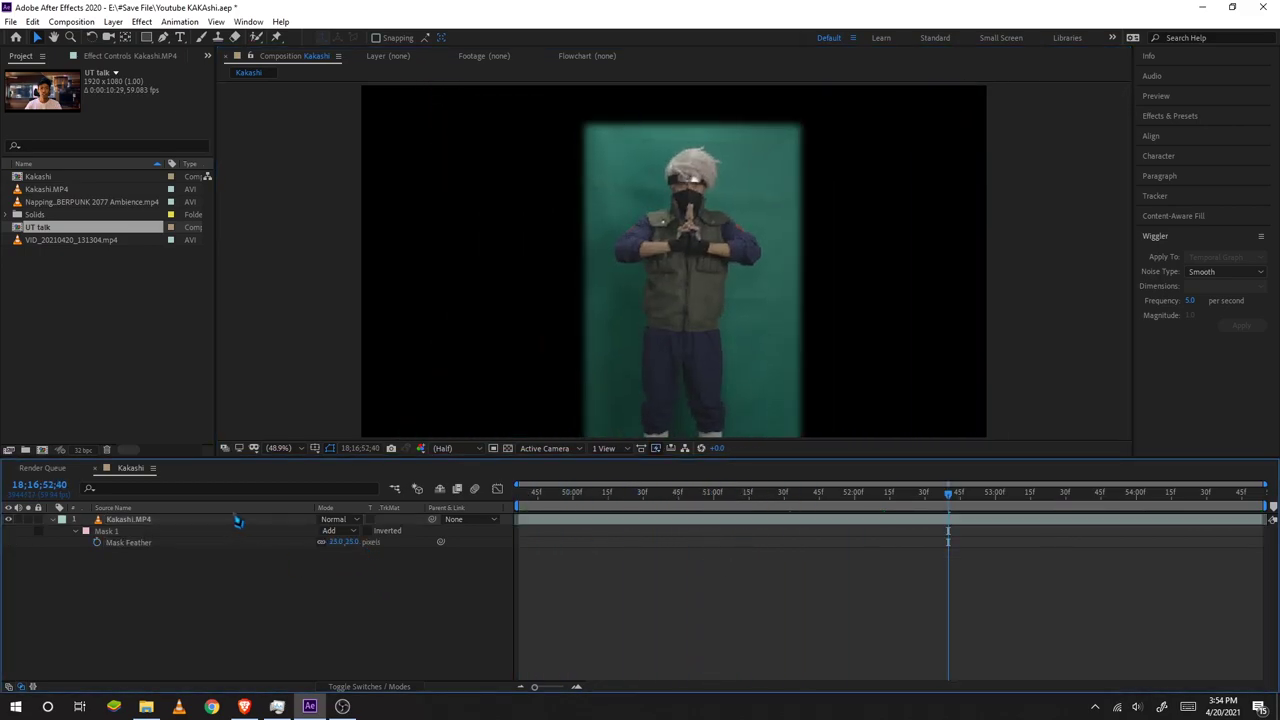
# Apply Keylight to the footage via the 'ke' effect search.
pyautogui.hotkey('ctrl', 'space')
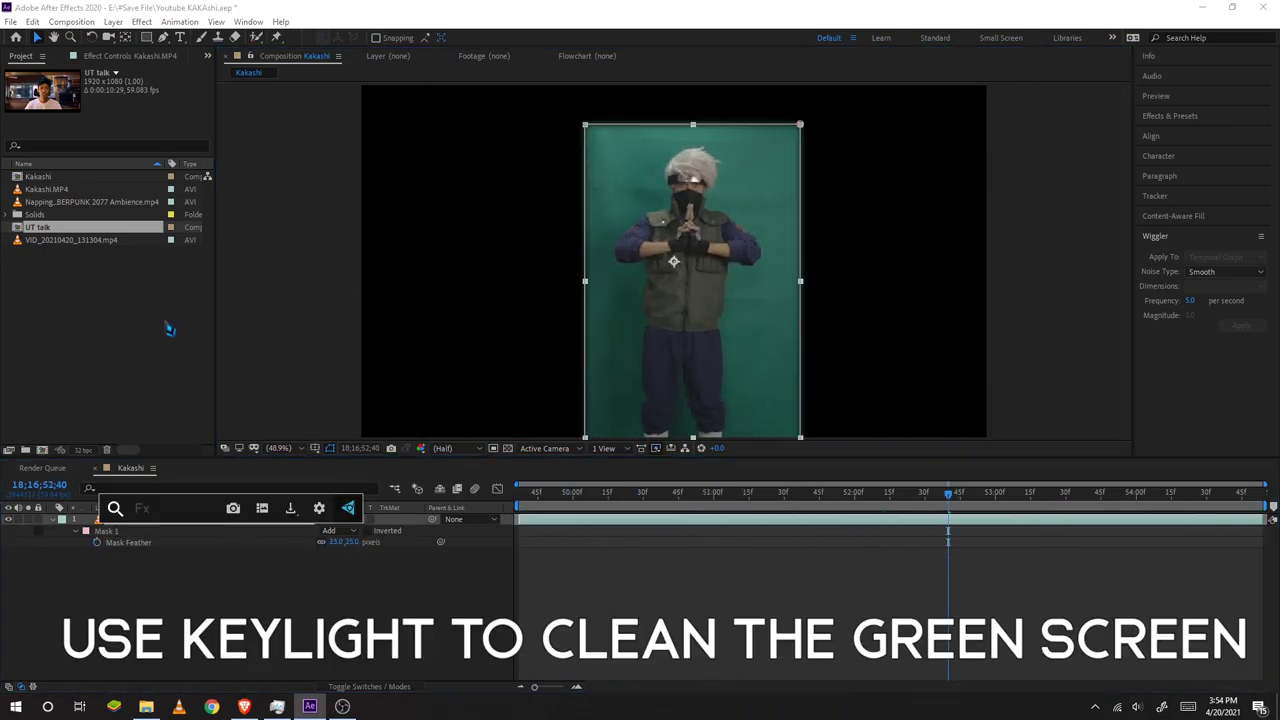
pyautogui.write('key')
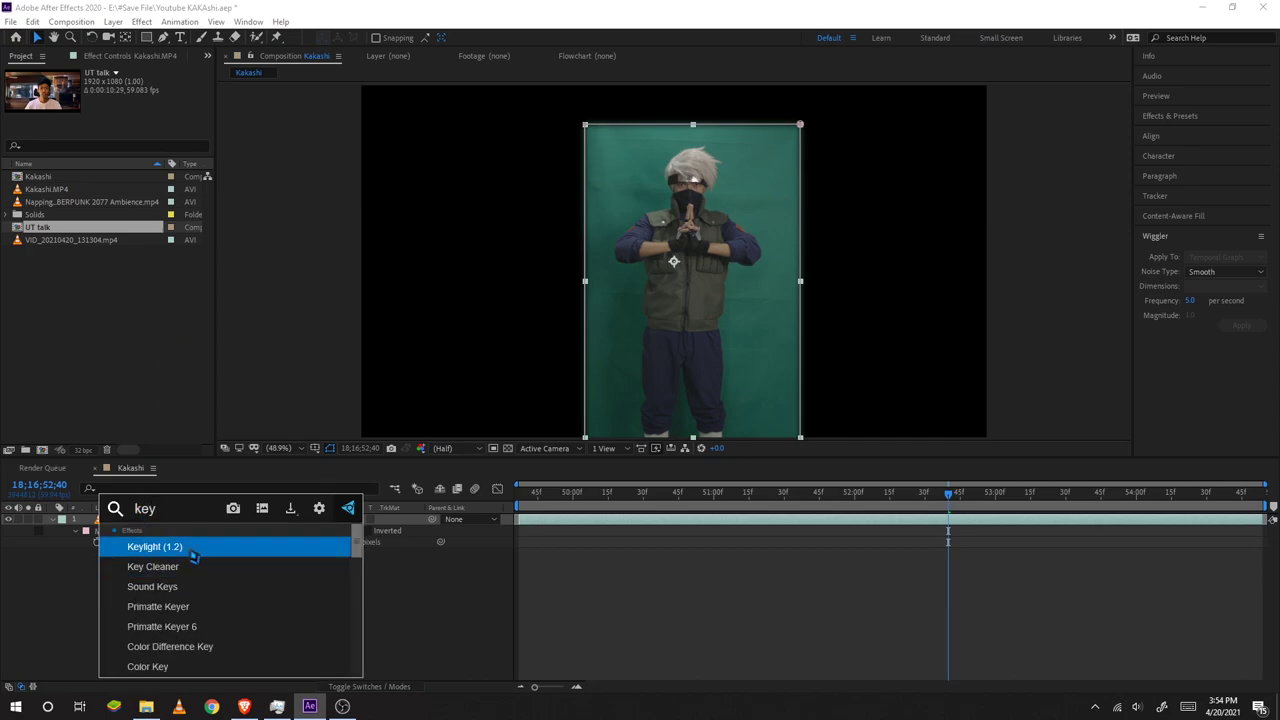
pyautogui.click(193, 550)
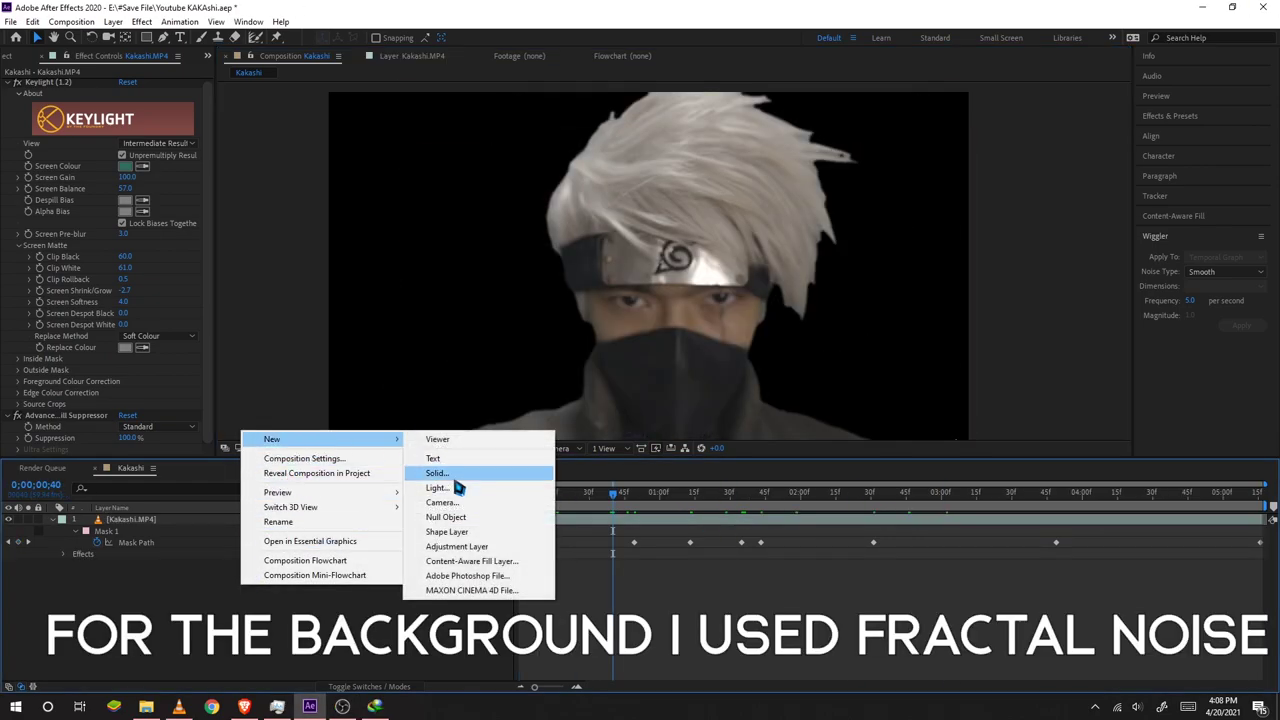
# Add a fractal-noise solid background and raise its brightness, contrast and turbulence offset.
pyautogui.click(470, 471)
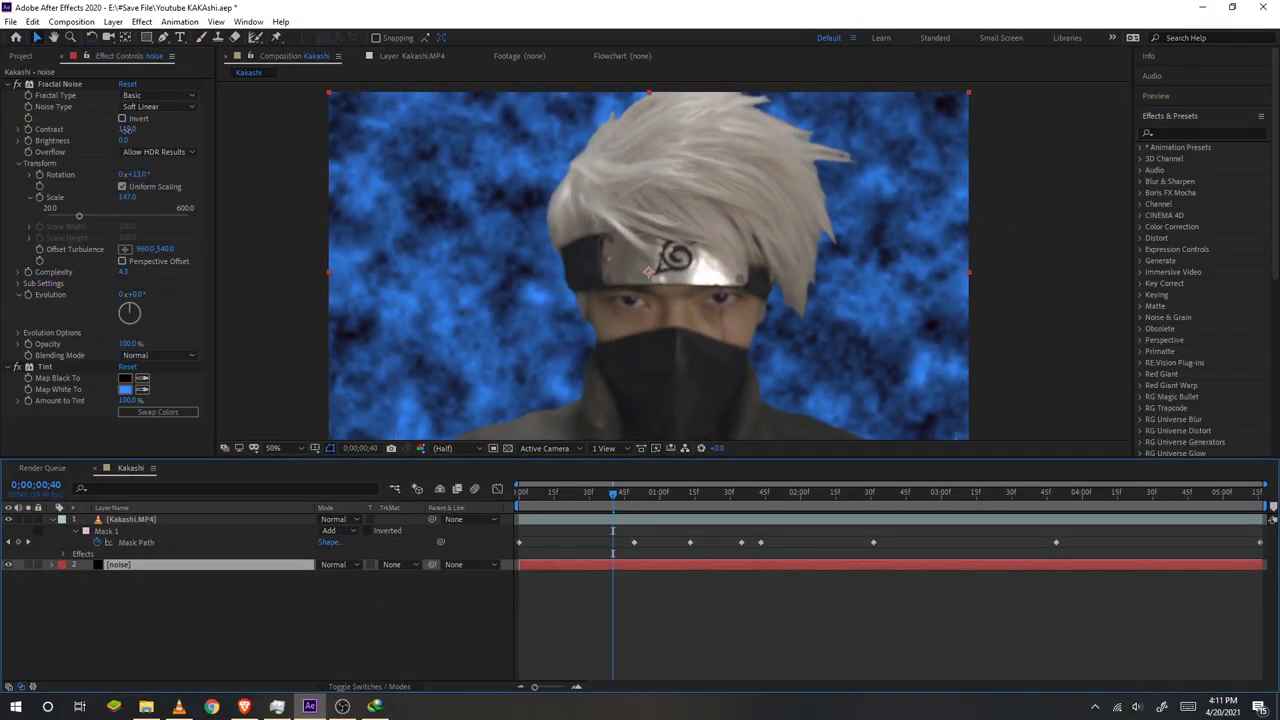
pyautogui.moveTo(124, 145); pyautogui.dragTo(145, 143)
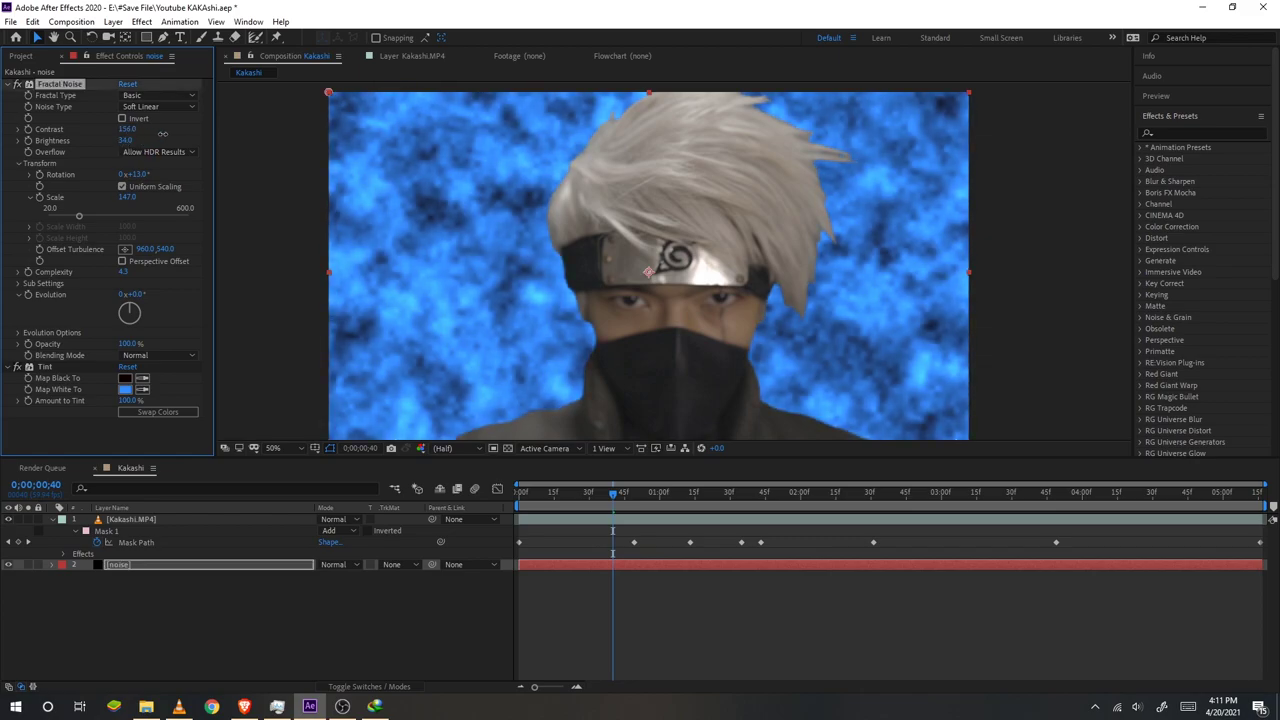
pyautogui.moveTo(127, 129); pyautogui.dragTo(188, 151)
pyautogui.click(100, 250)
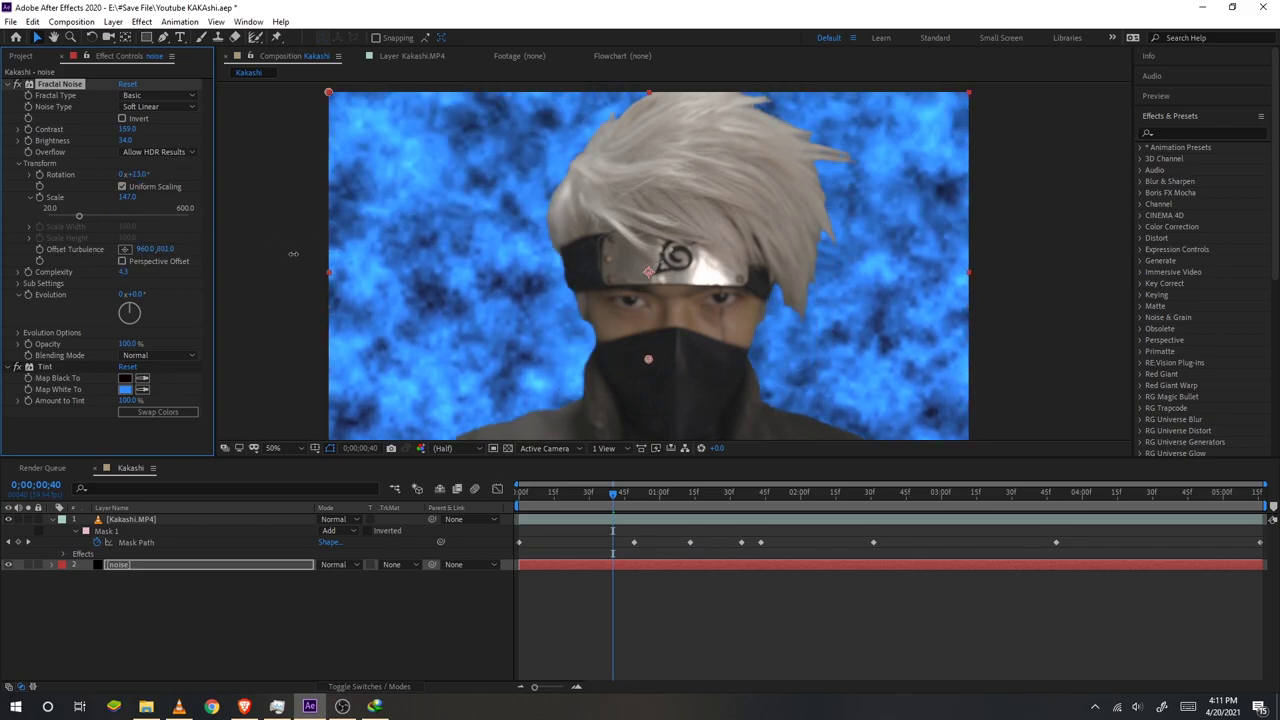
pyautogui.moveTo(363, 257); pyautogui.dragTo(620, 551)
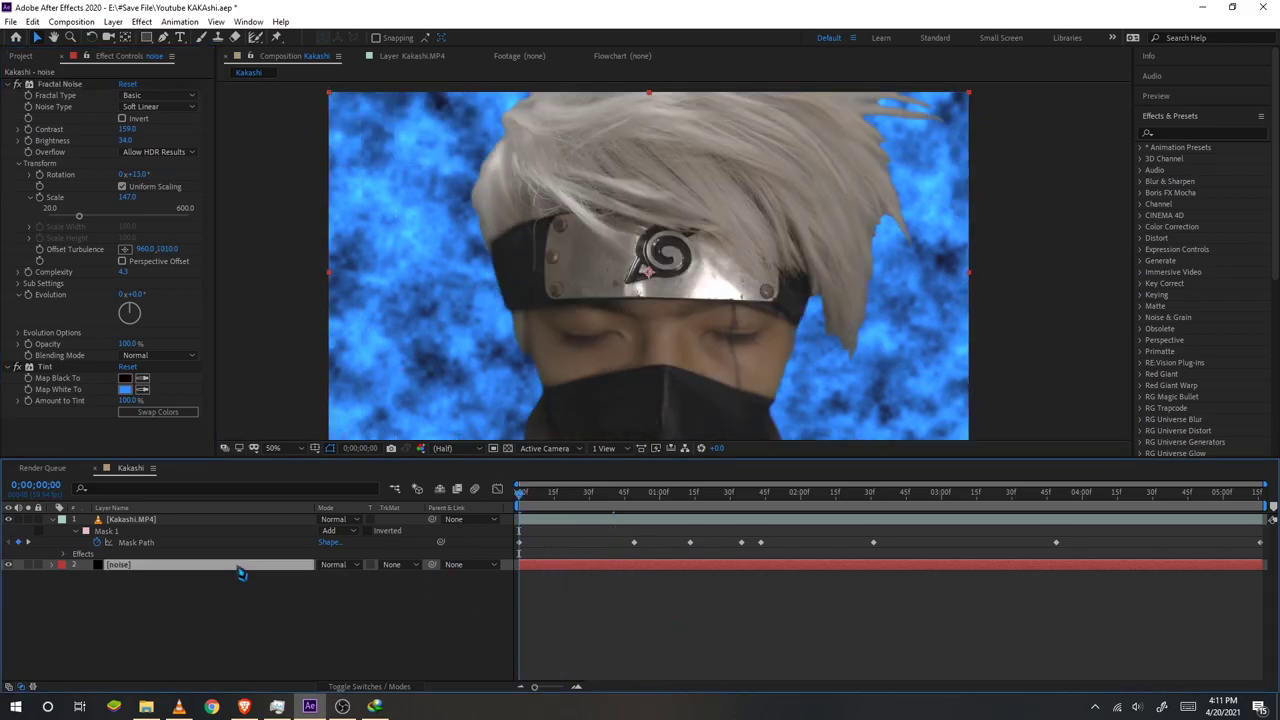
pyautogui.click(44, 260)
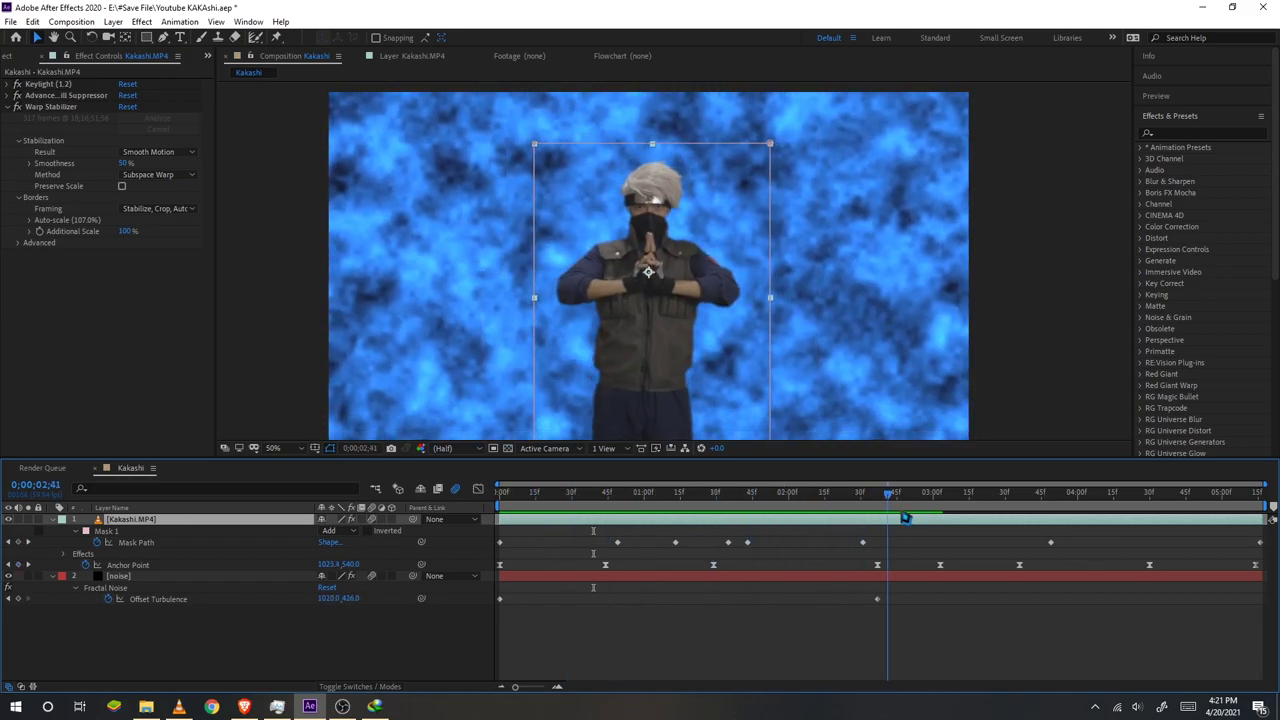
# Return to the first frame and pre-compose the Kakashi.MP4 footage layer.
pyautogui.press('Home')
pyautogui.click(203, 575)
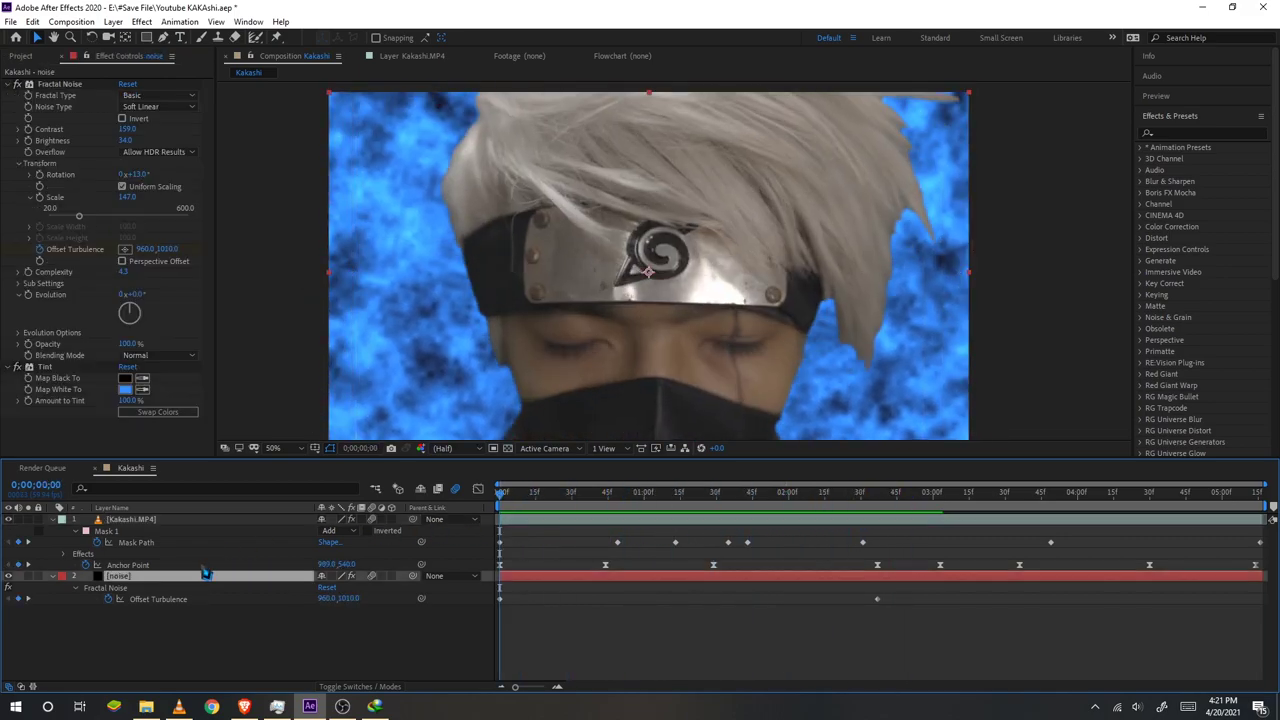
pyautogui.click(150, 520)
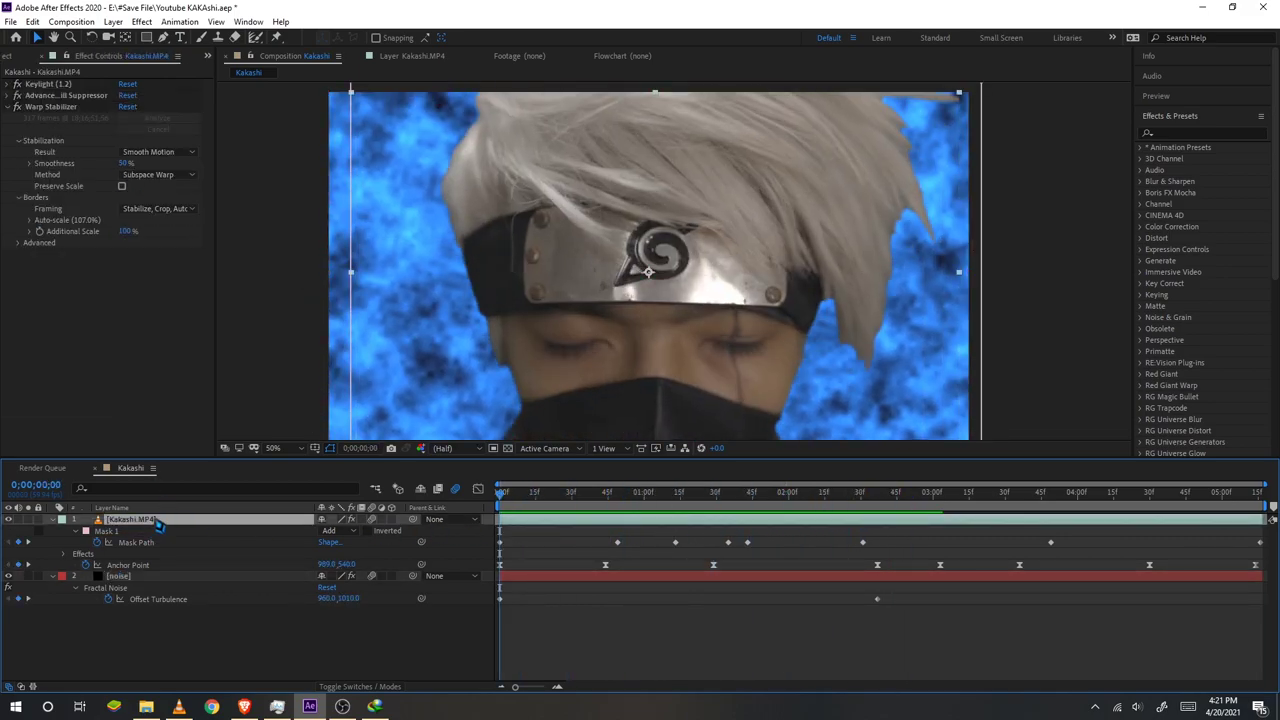
pyautogui.rightClick(152, 520)
pyautogui.click(198, 460)
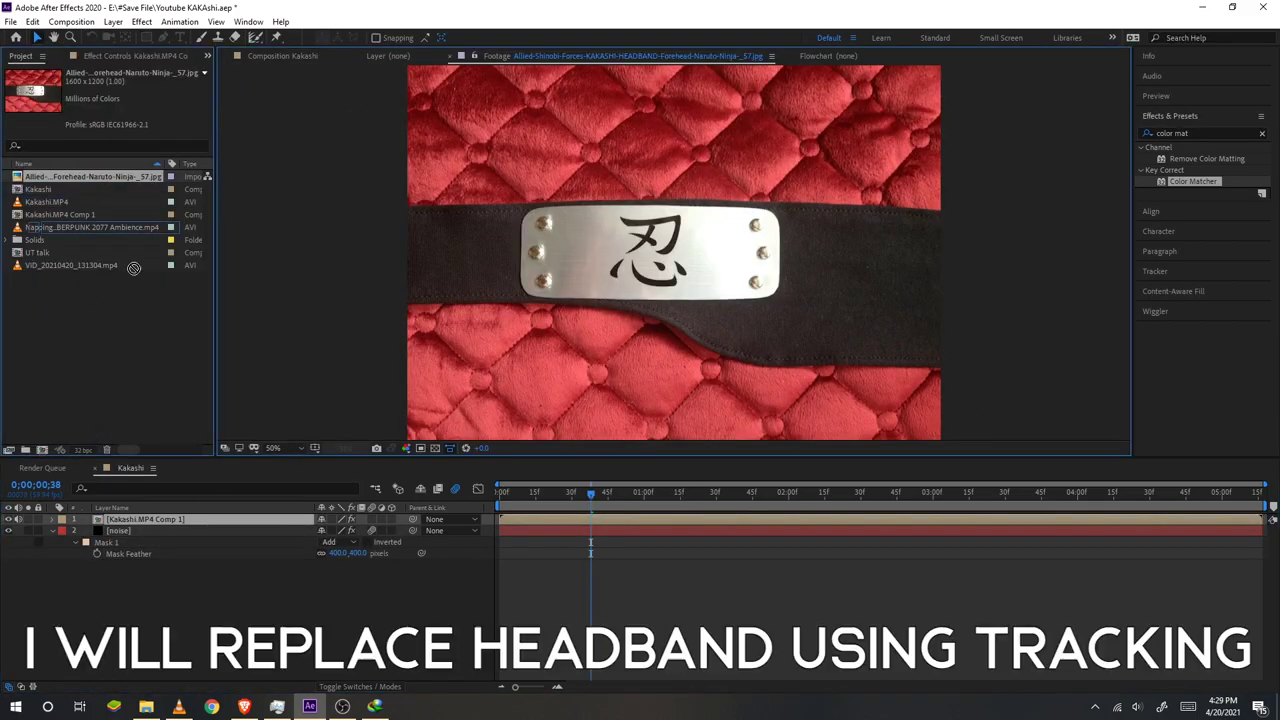
# Add the headband photo to the Kakashi composition and view the preview magnification levels.
pyautogui.moveTo(171, 517); pyautogui.dragTo(171, 519)
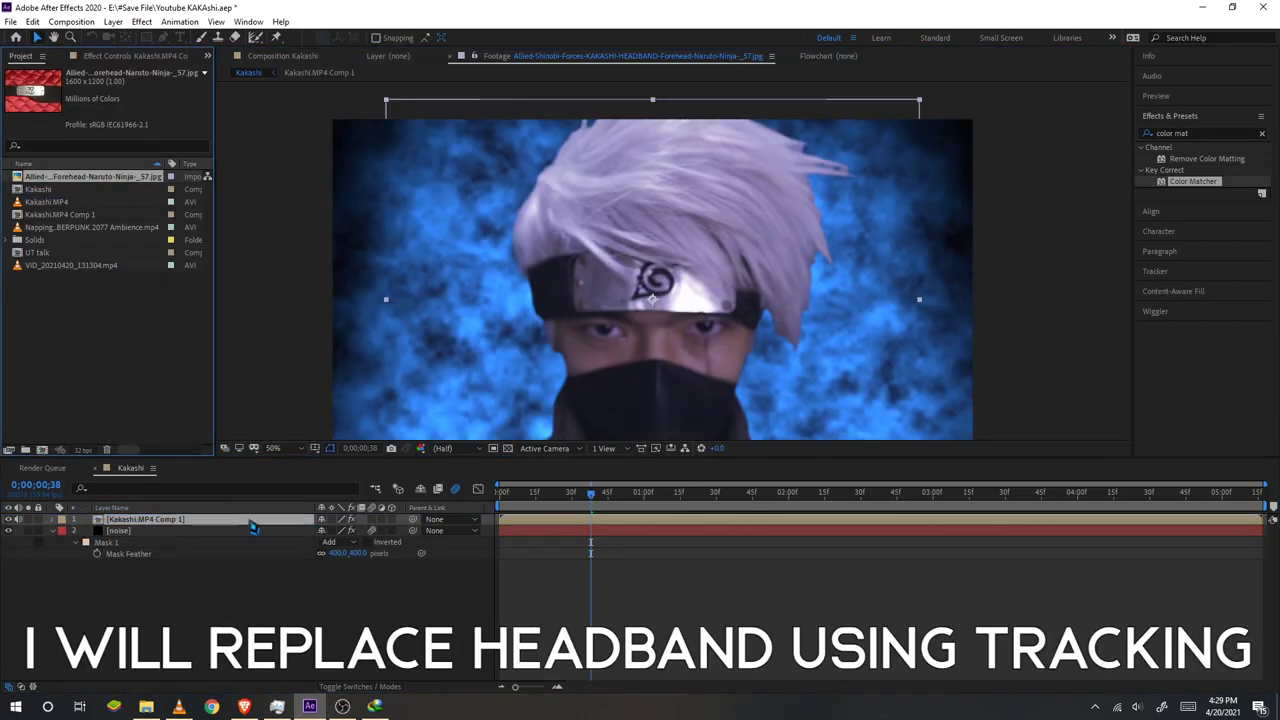
pyautogui.click(287, 450)
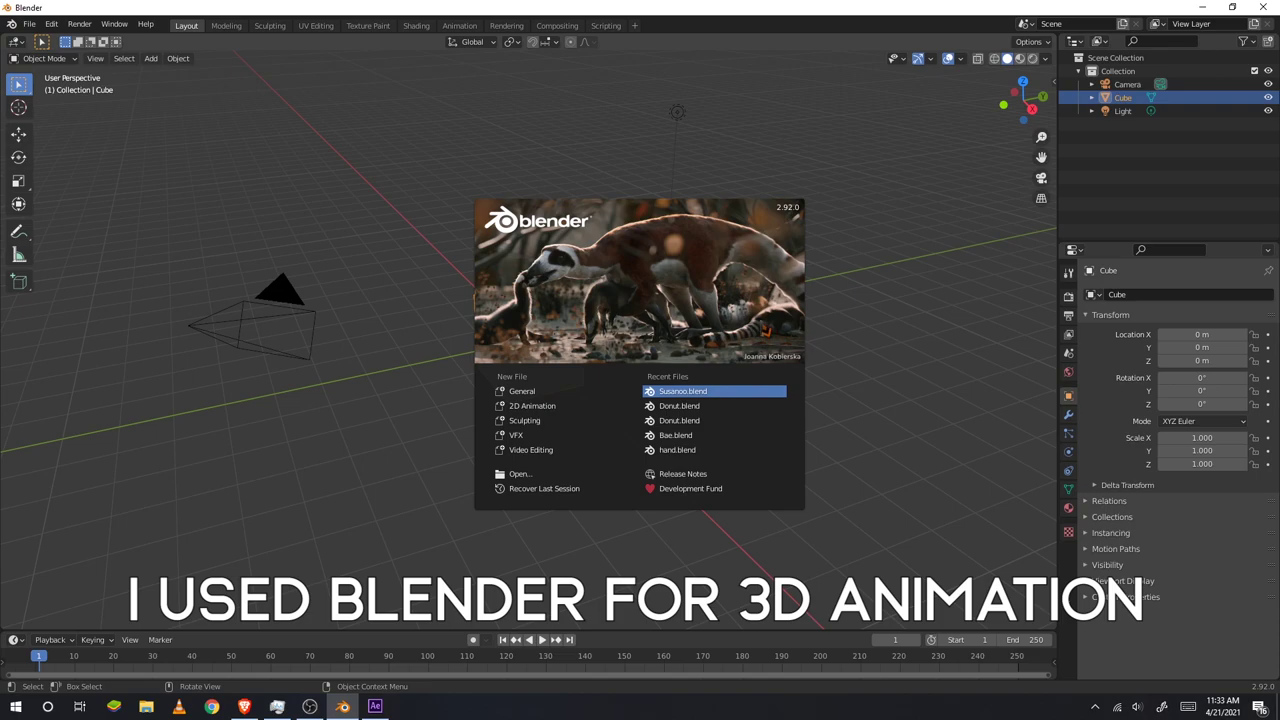
# Open the Susanoo project from recent files and preview its animation to the final frames.
pyautogui.click(700, 391)
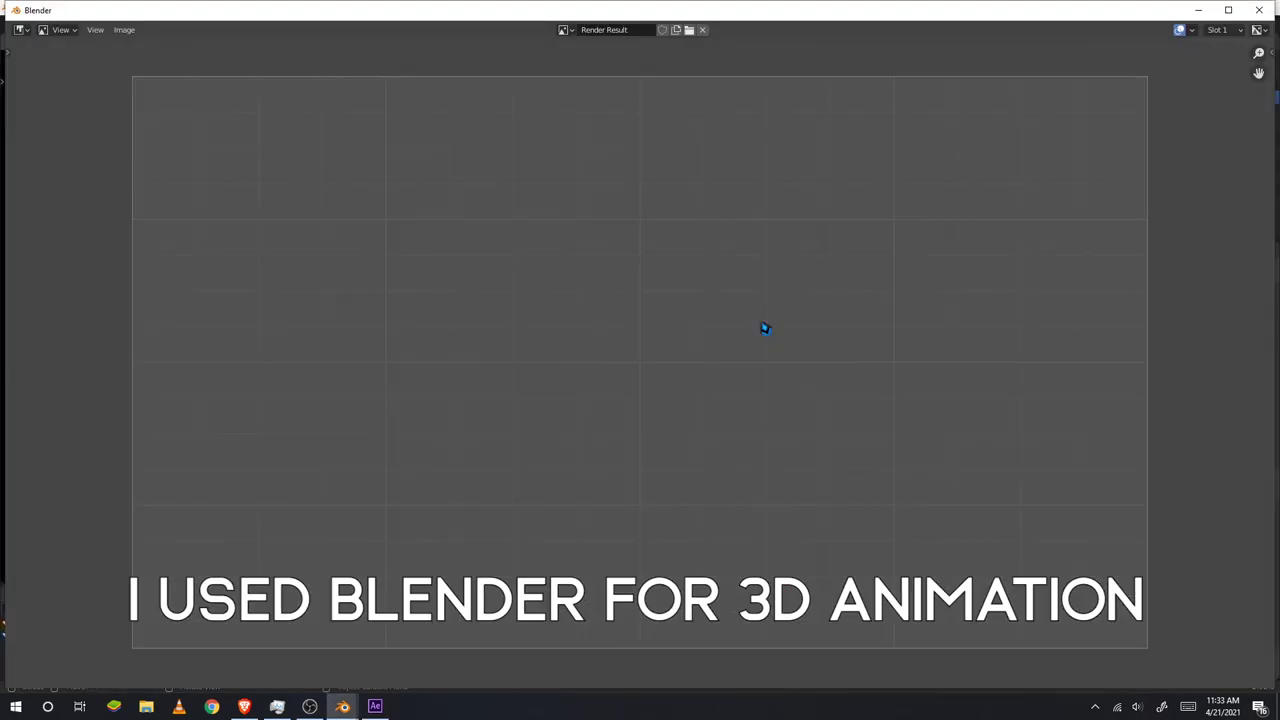
pyautogui.click(1259, 12)
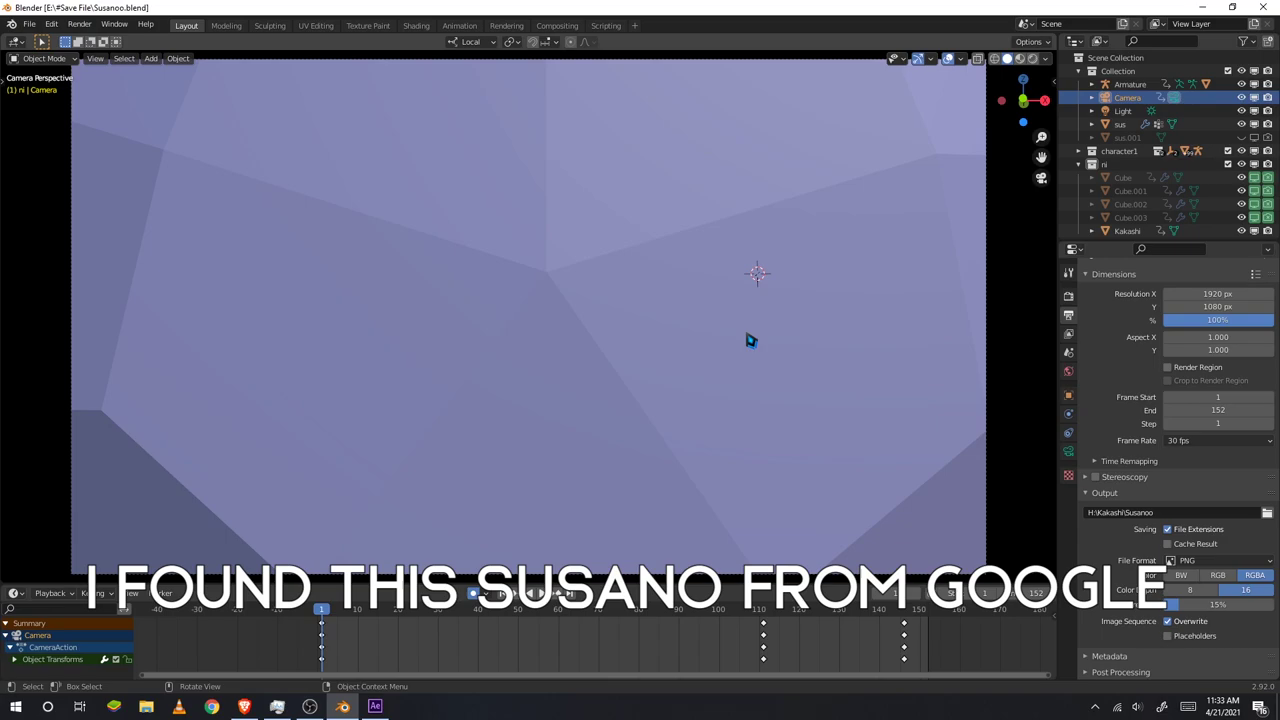
pyautogui.press('space')
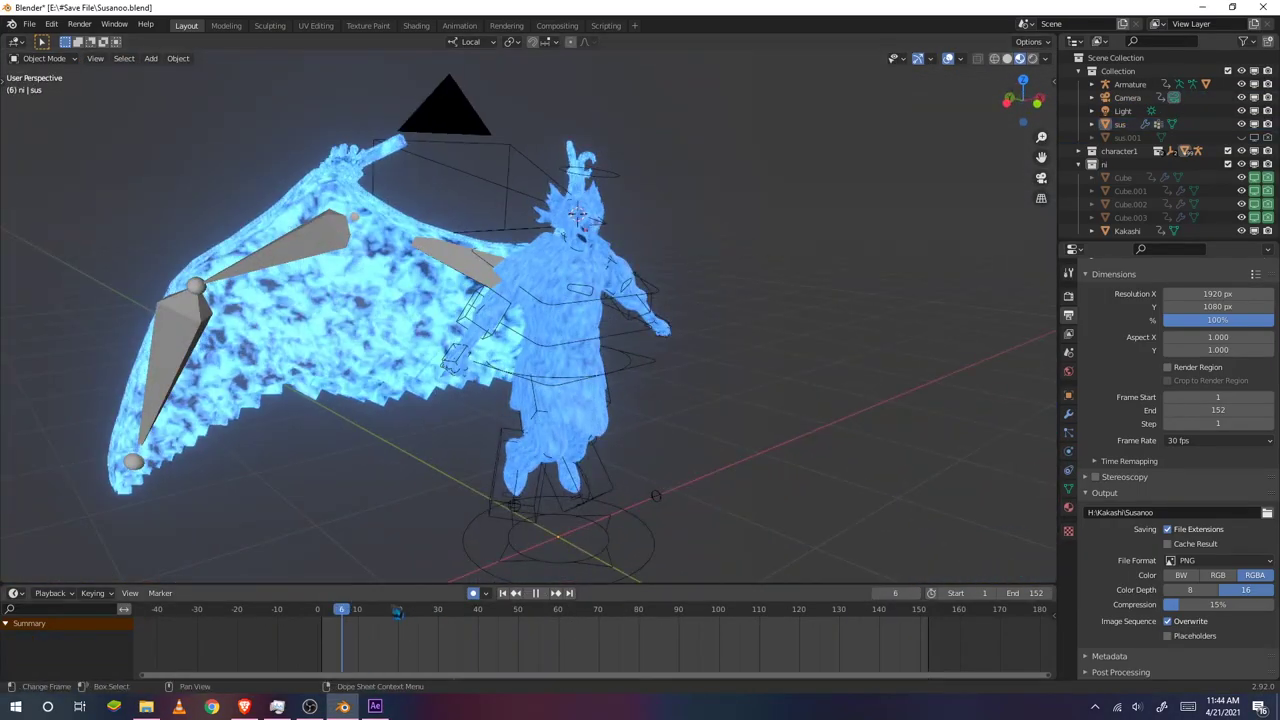
pyautogui.moveTo(723, 612); pyautogui.dragTo(906, 627)
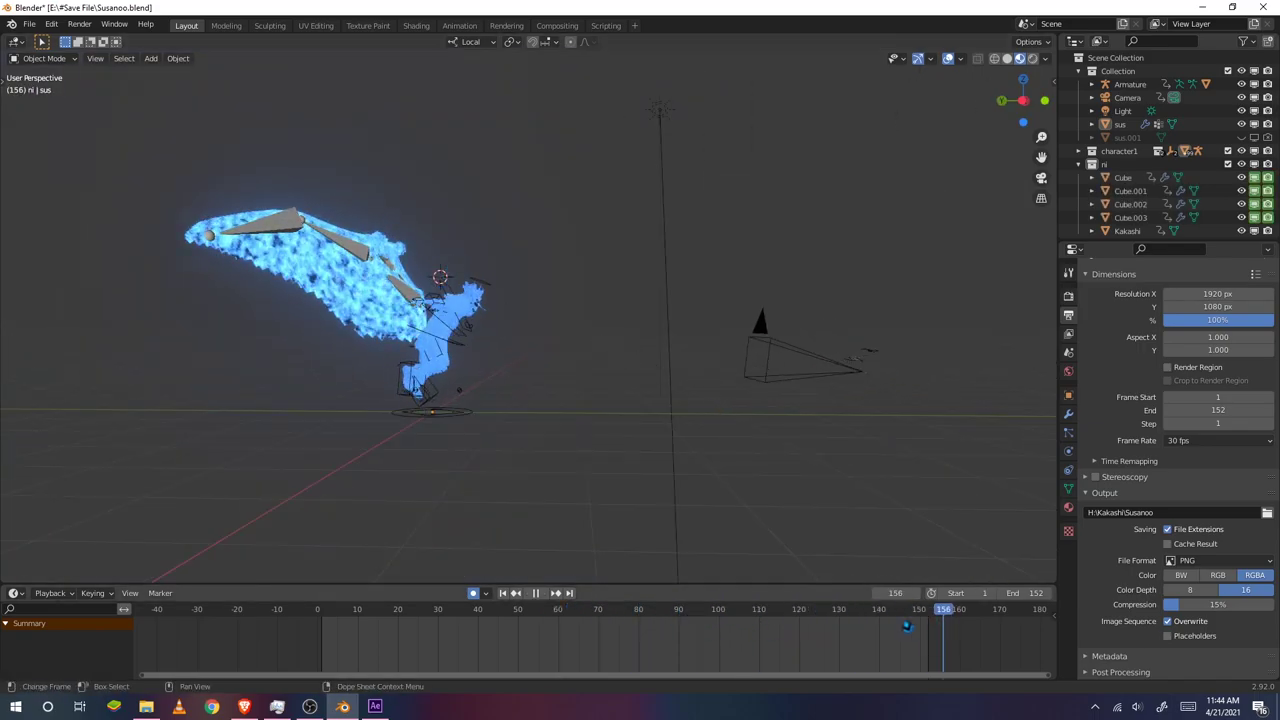
# Select Cube.002 and the Kakashi image plane, briefly checking the render output folder.
pyautogui.click(506, 313)
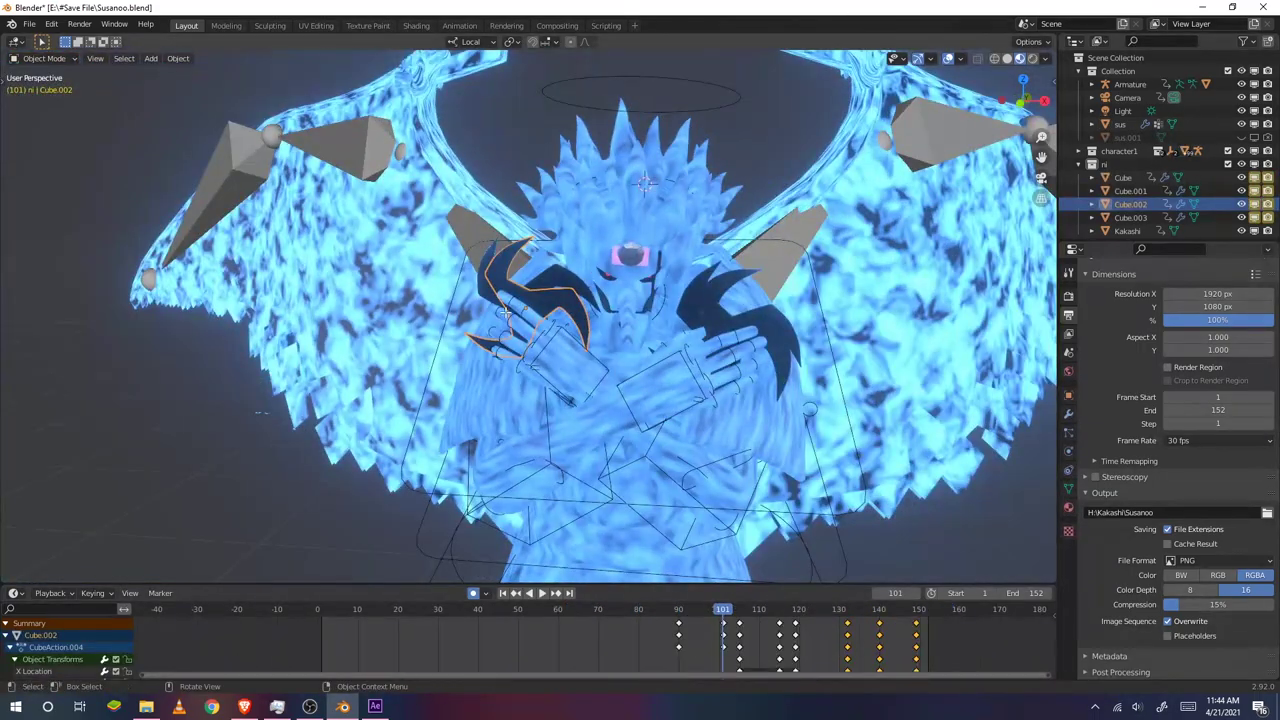
pyautogui.click(936, 173)
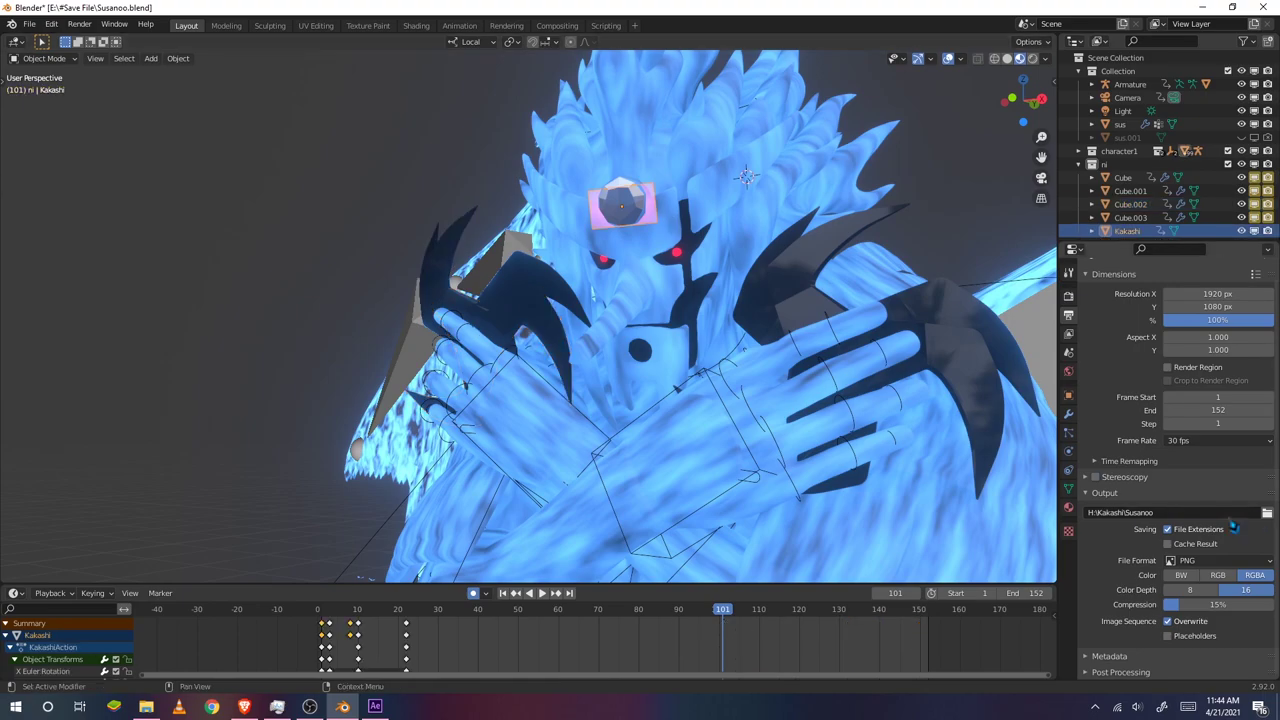
pyautogui.click(1266, 512)
pyautogui.press('Escape')
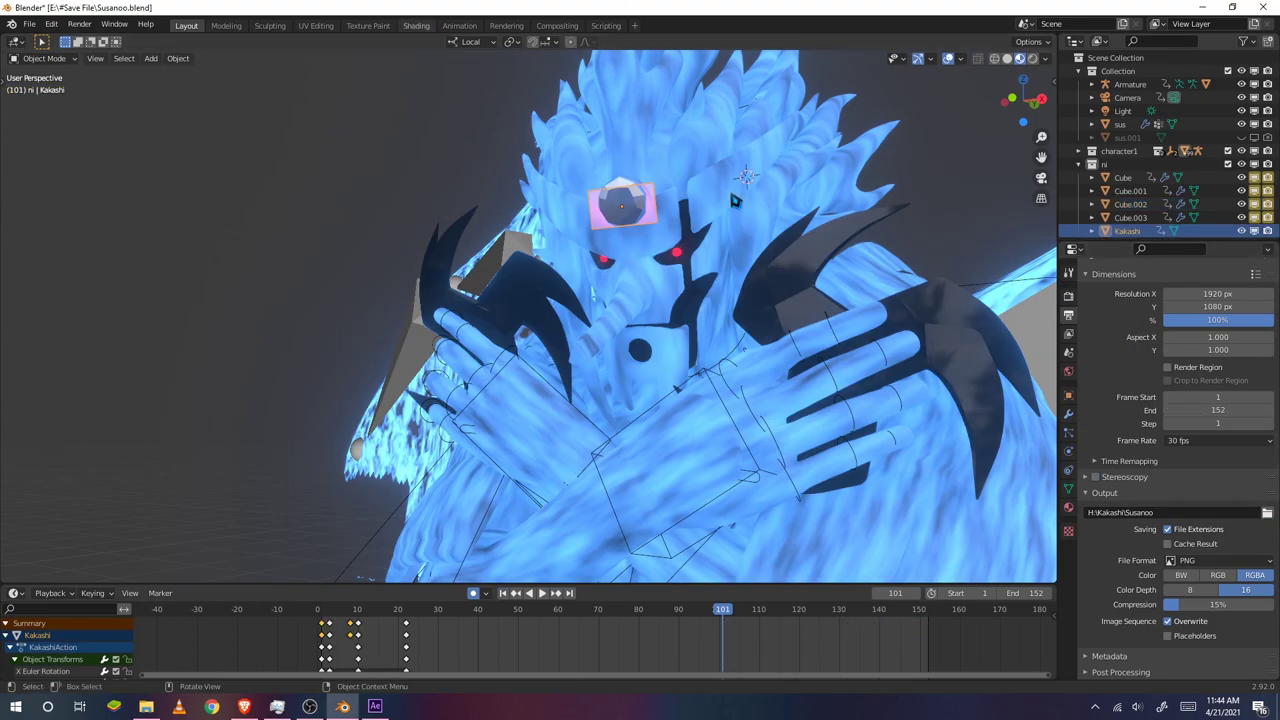
# In Shading, load Comp 1_00.png from the rendered PNG folder into the Image Texture node.
pyautogui.hotkey('ctrl', 'pagedown')
pyautogui.hotkey('ctrl', 'pagedown')
pyautogui.hotkey('ctrl', 'pagedown')
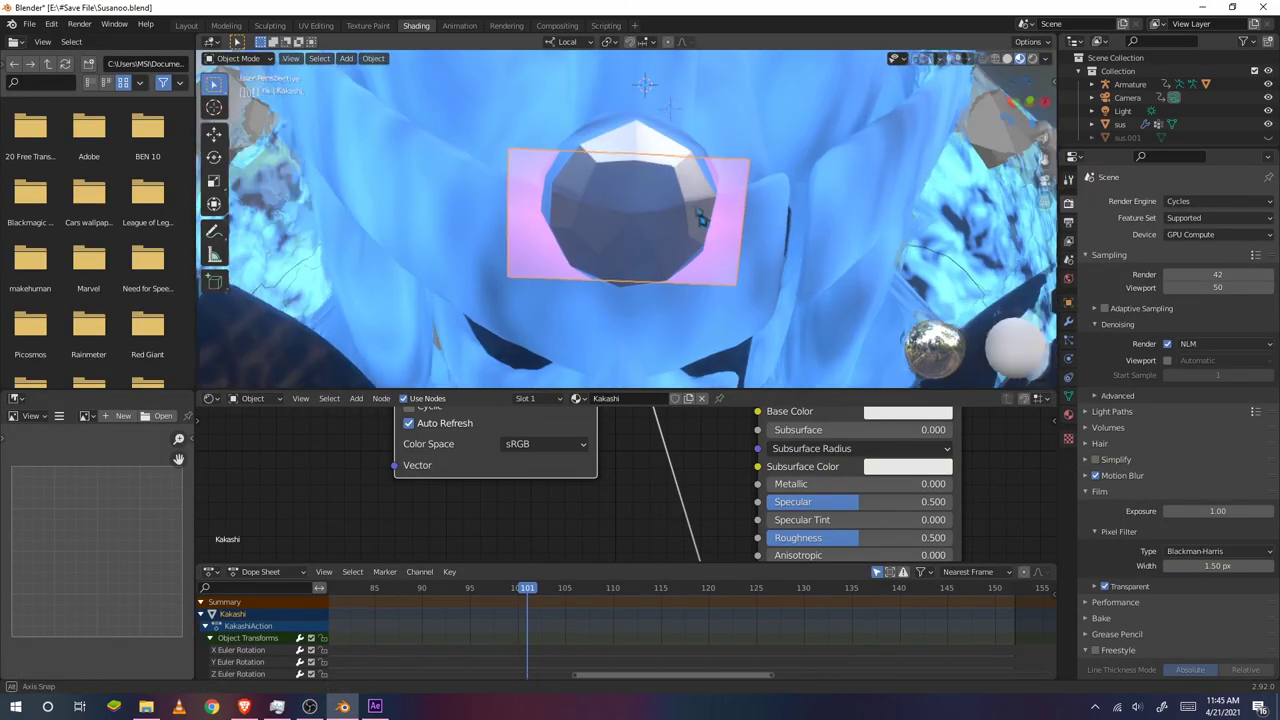
pyautogui.click(645, 458)
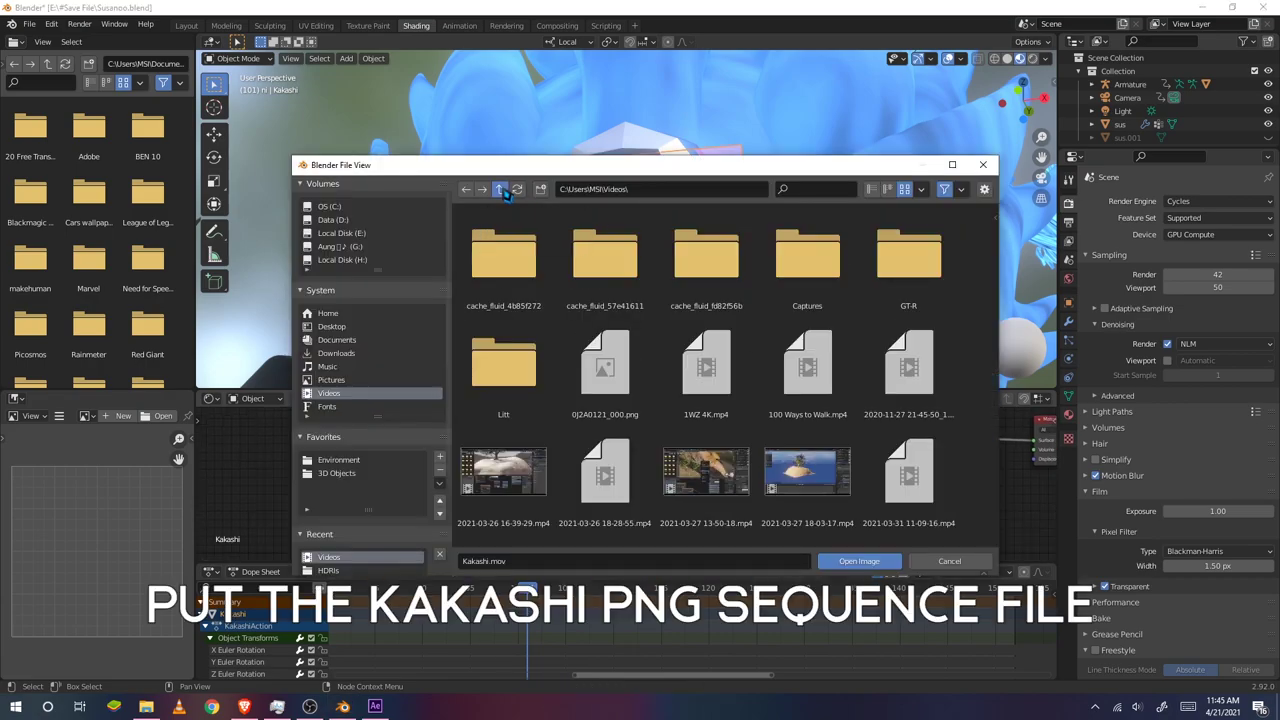
pyautogui.doubleClick(807, 258)
pyautogui.doubleClick(808, 478)
pyautogui.doubleClick(503, 258)
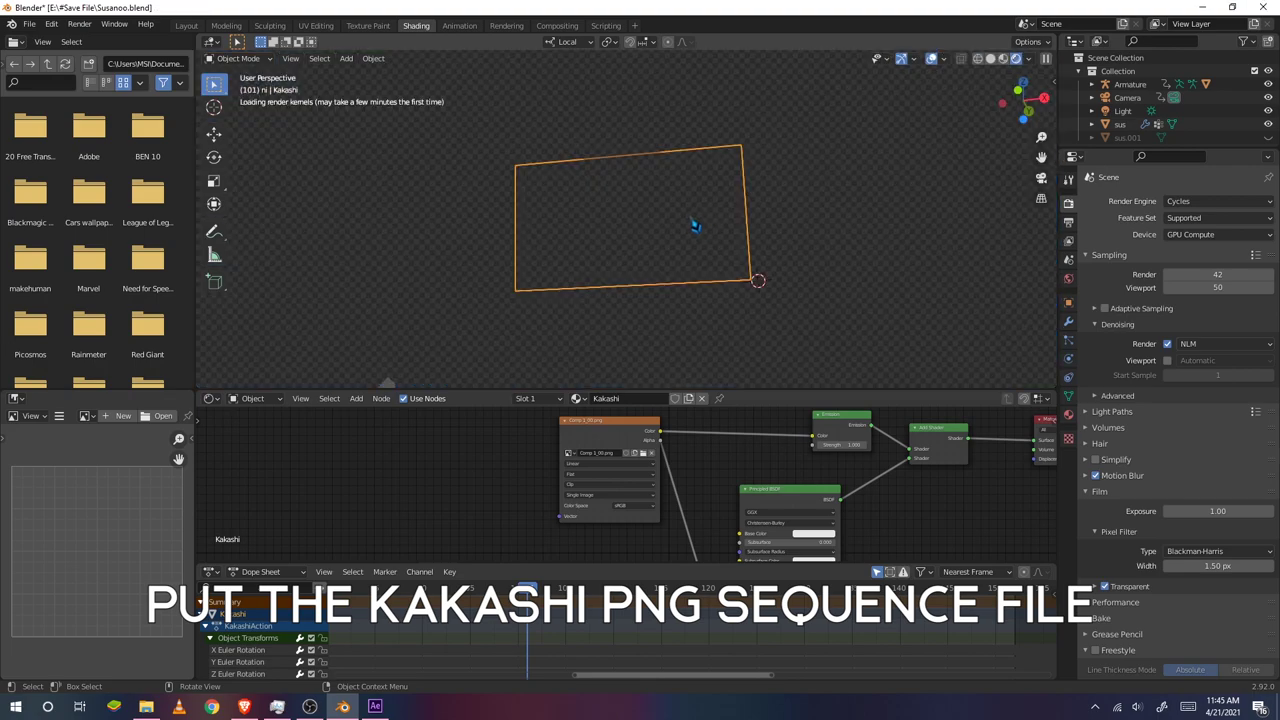
# Inspect the Susanoo body's Glass and Glossy BSDF material nodes.
pyautogui.click(758, 280)
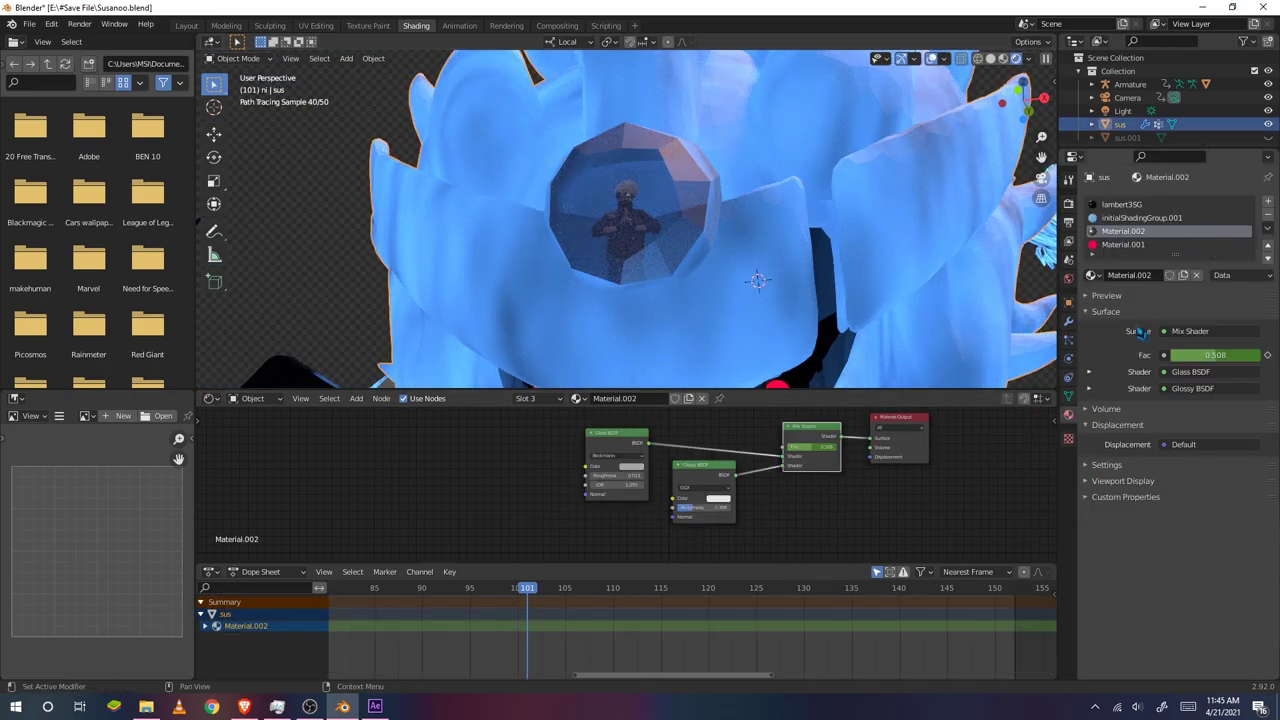
pyautogui.click(1089, 371)
pyautogui.click(1089, 471)
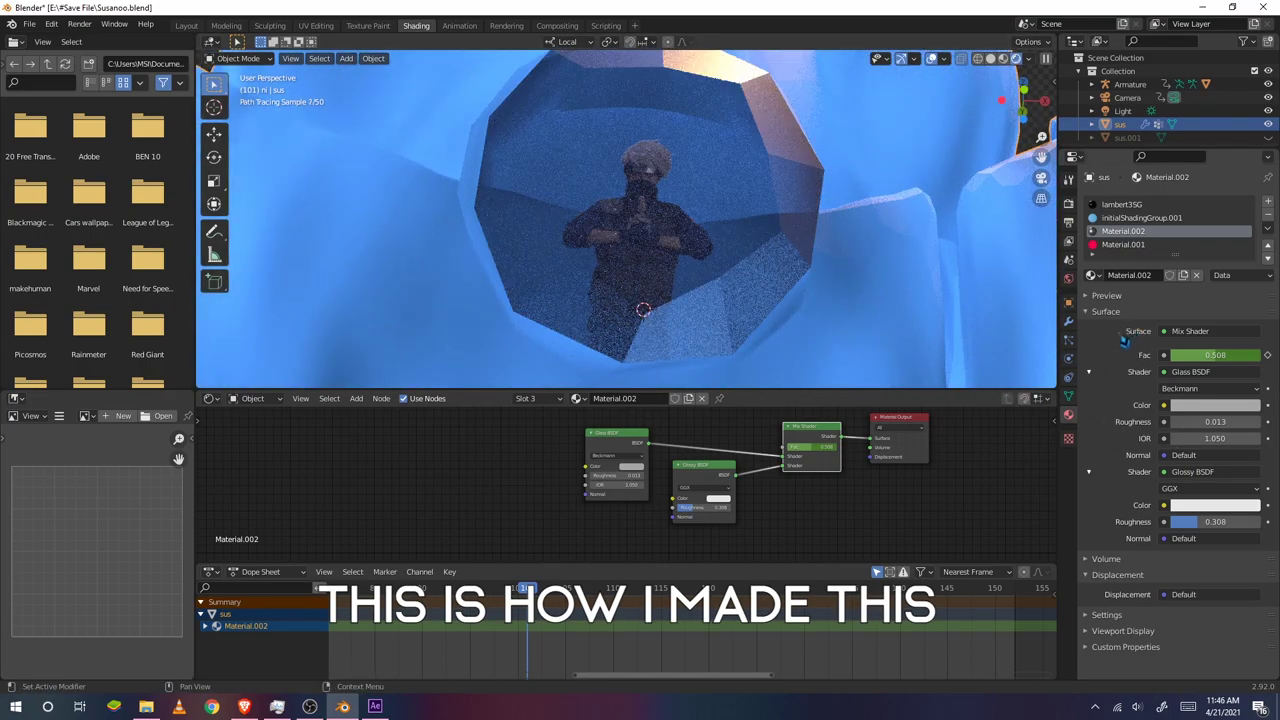
pyautogui.scroll(3, 672, 487)
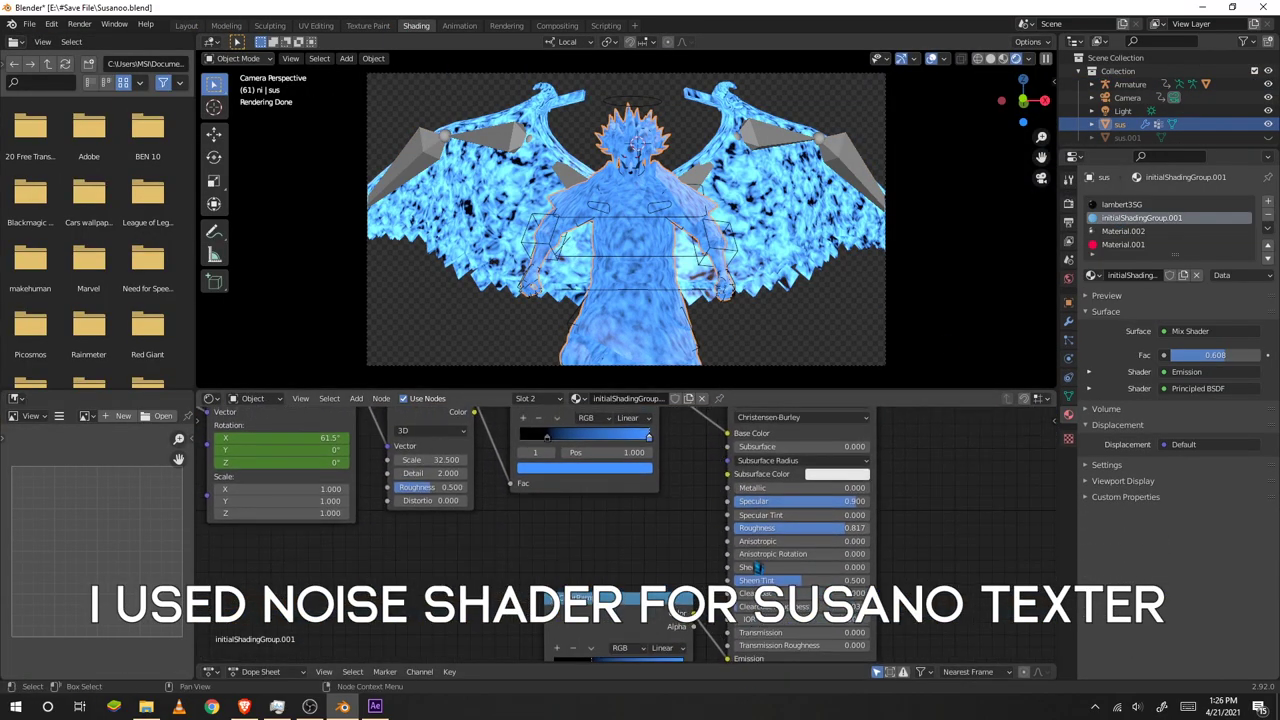
pyautogui.scroll(-3, 756, 566)
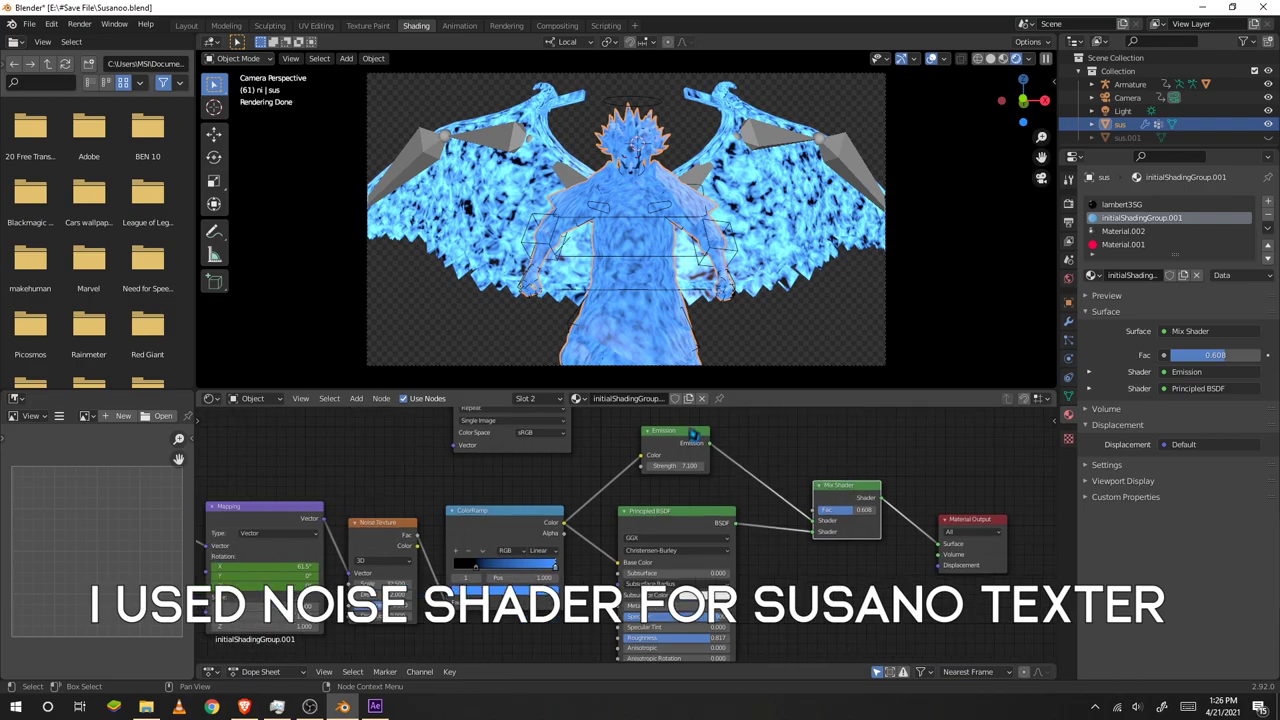
pyautogui.moveTo(502, 498); pyautogui.dragTo(574, 505)
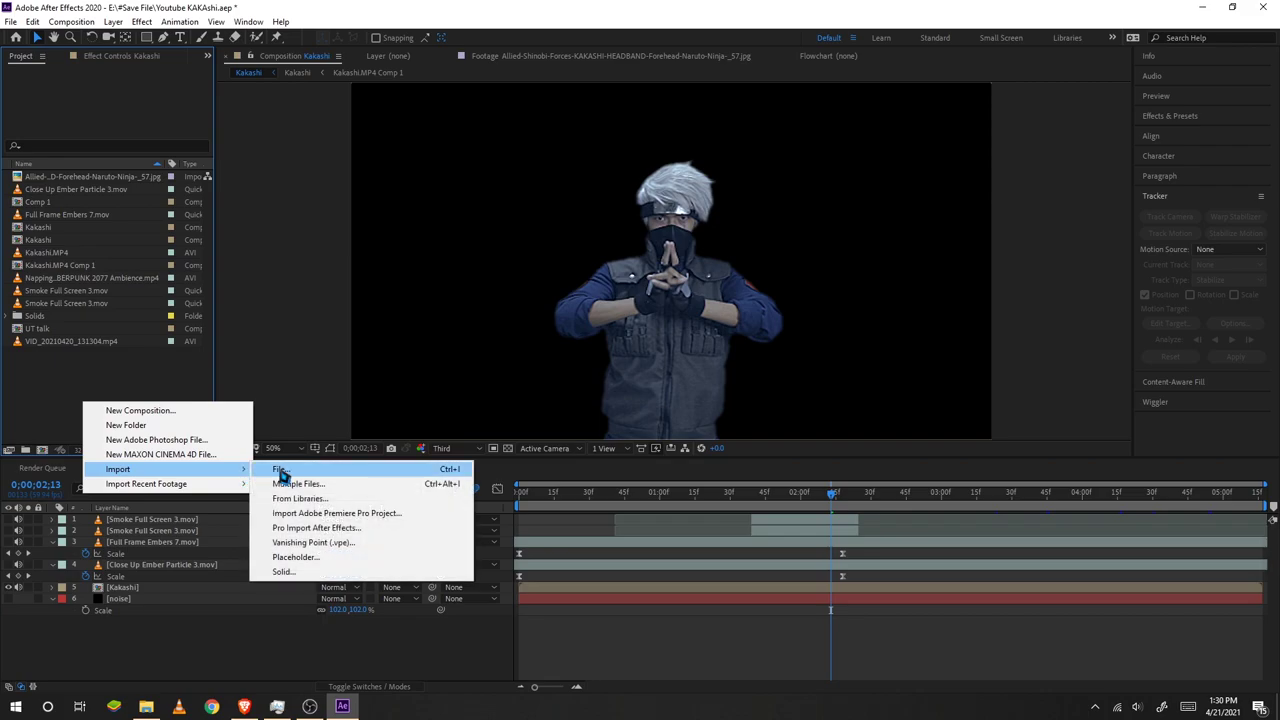
# Import Susanoo0001.png as a PNG sequence into the Project panel.
pyautogui.click(289, 485)
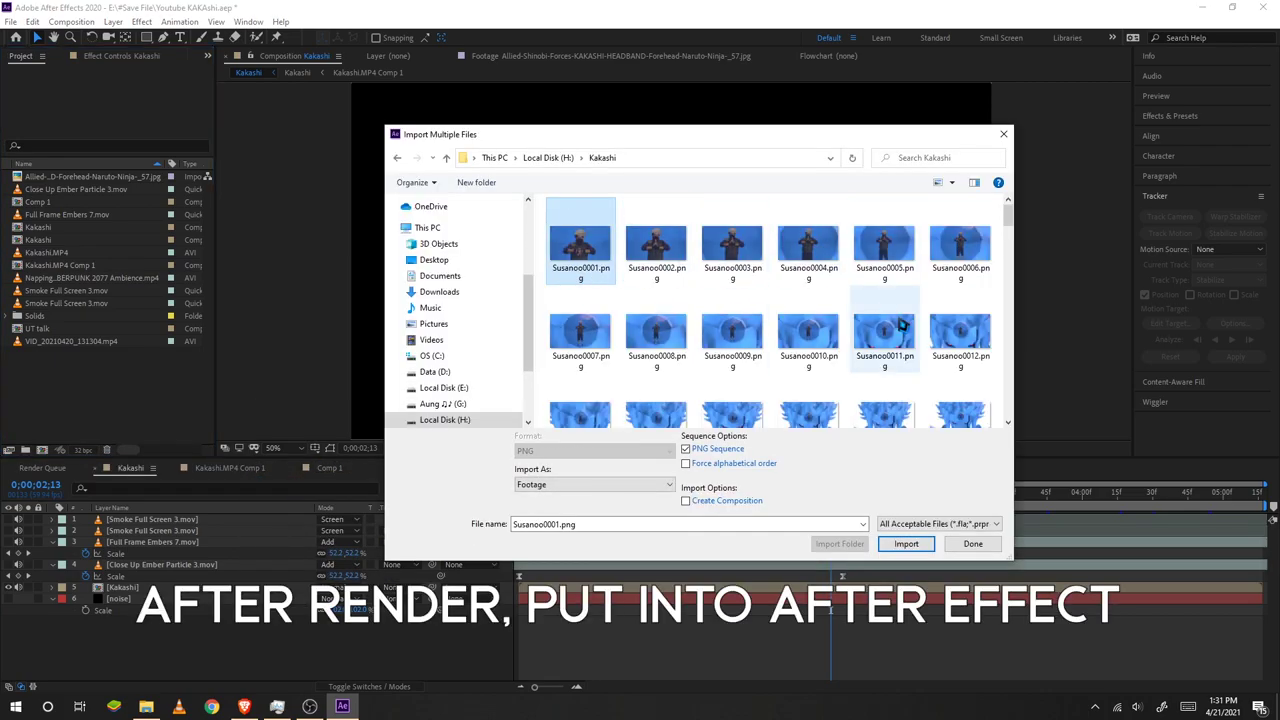
pyautogui.click(918, 544)
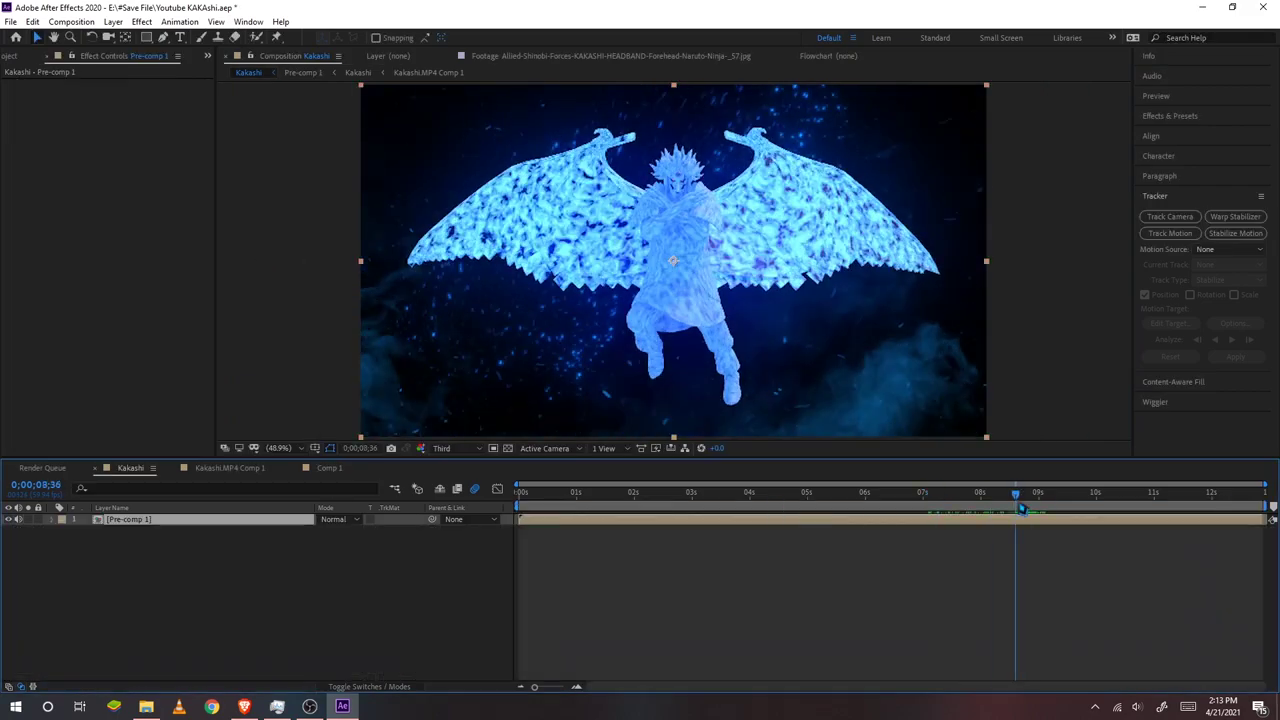
# Preview the Kakashi composite and open Pre-comp 1.
pyautogui.moveTo(590, 495); pyautogui.dragTo(652, 497)
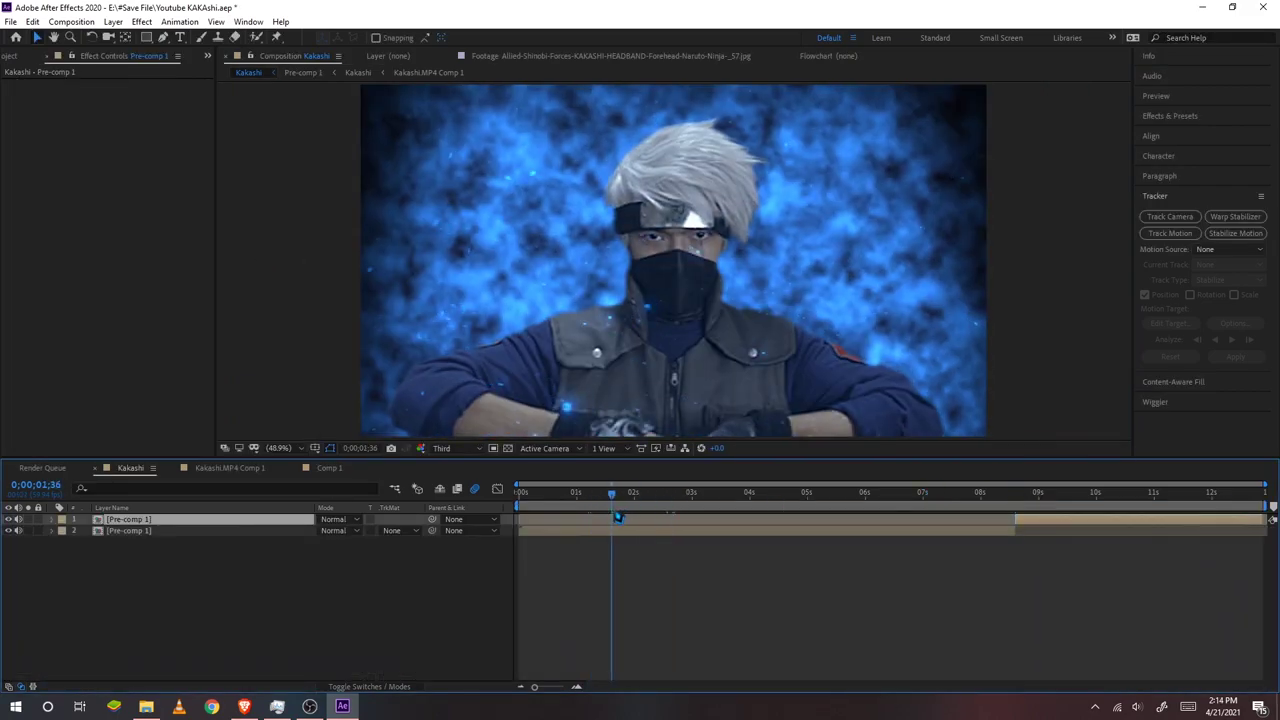
pyautogui.doubleClick(614, 531)
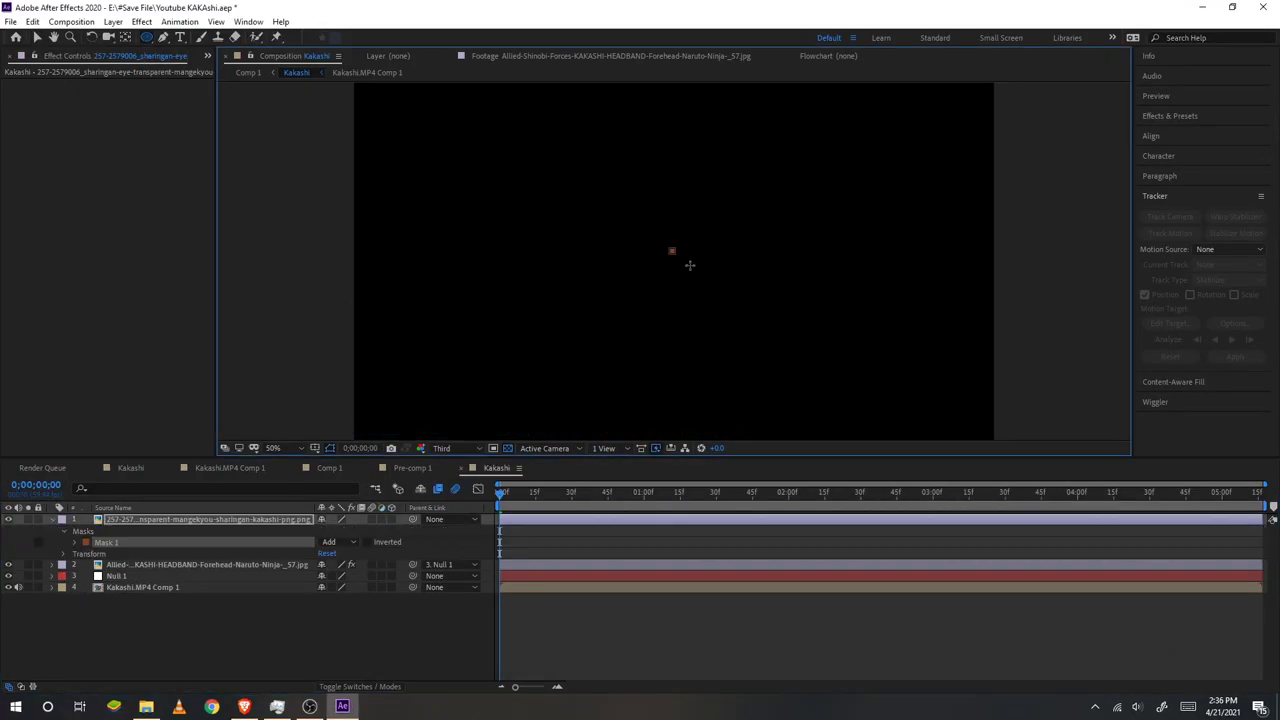
# Tighten the sharingan's circular mask expansion and rename its layer 'eye'.
pyautogui.press('m')
pyautogui.press('m')
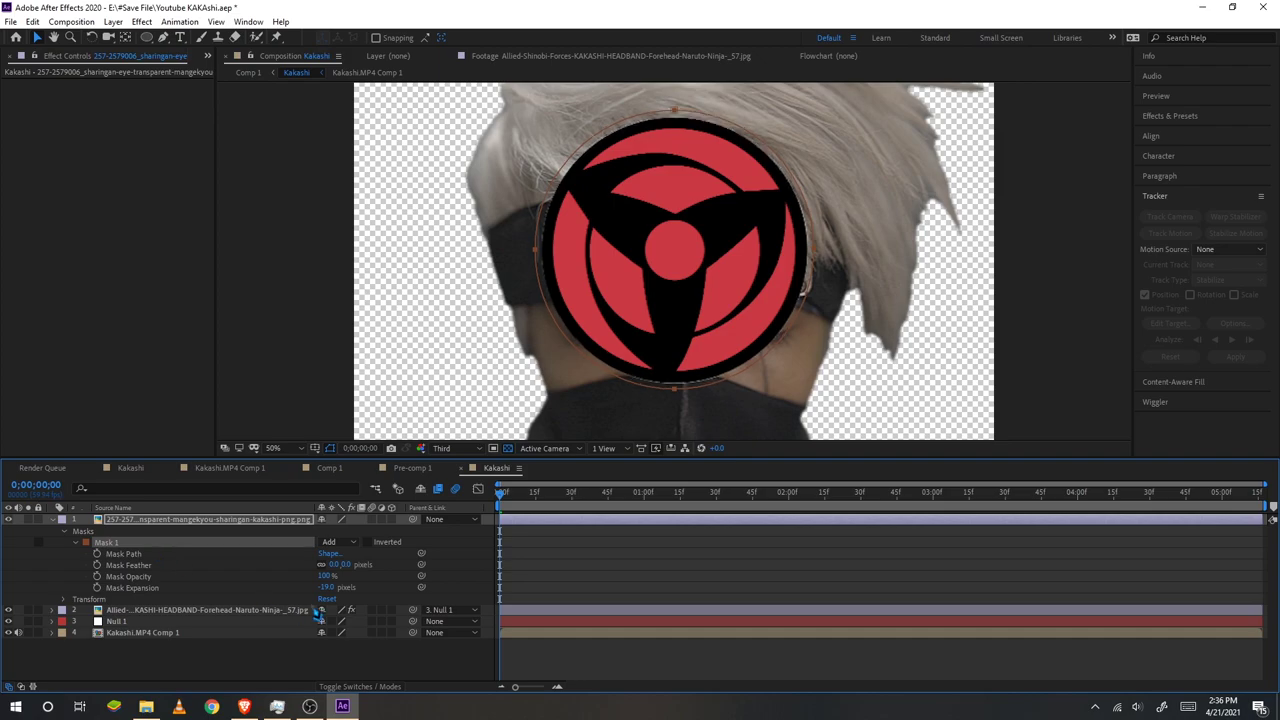
pyautogui.moveTo(326, 587); pyautogui.dragTo(318, 589)
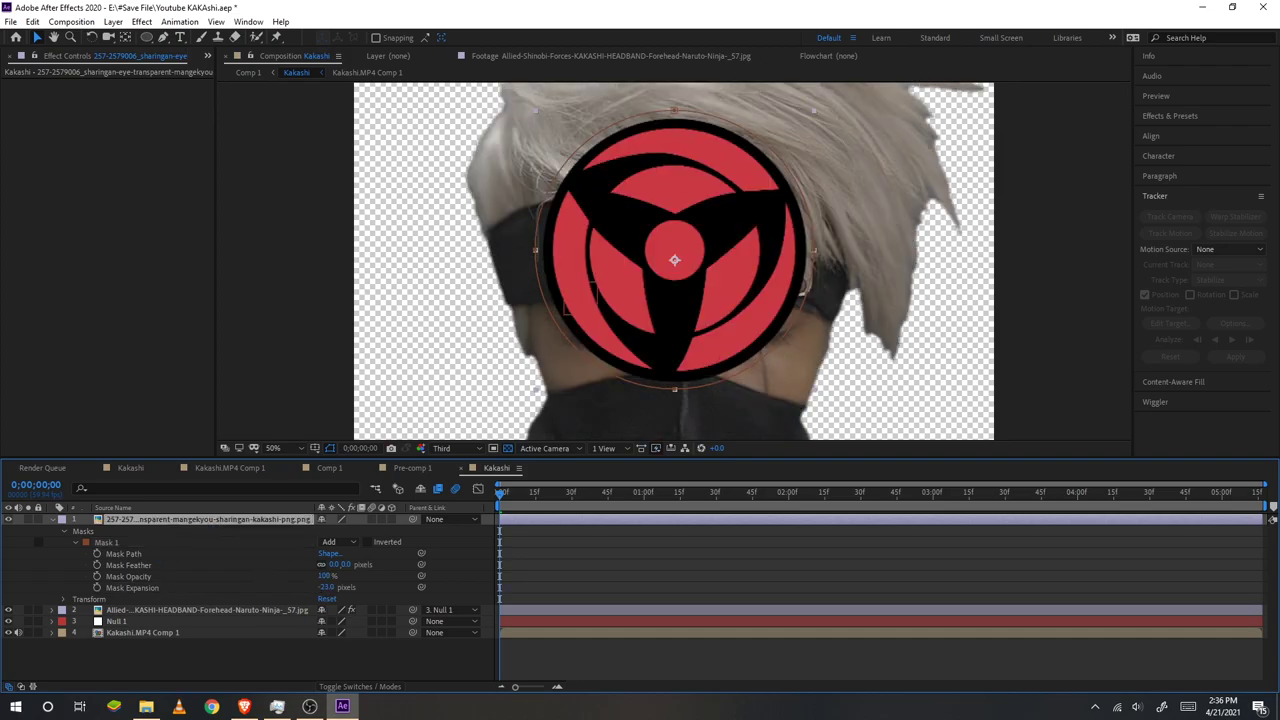
pyautogui.write('eye')
pyautogui.press('Return')
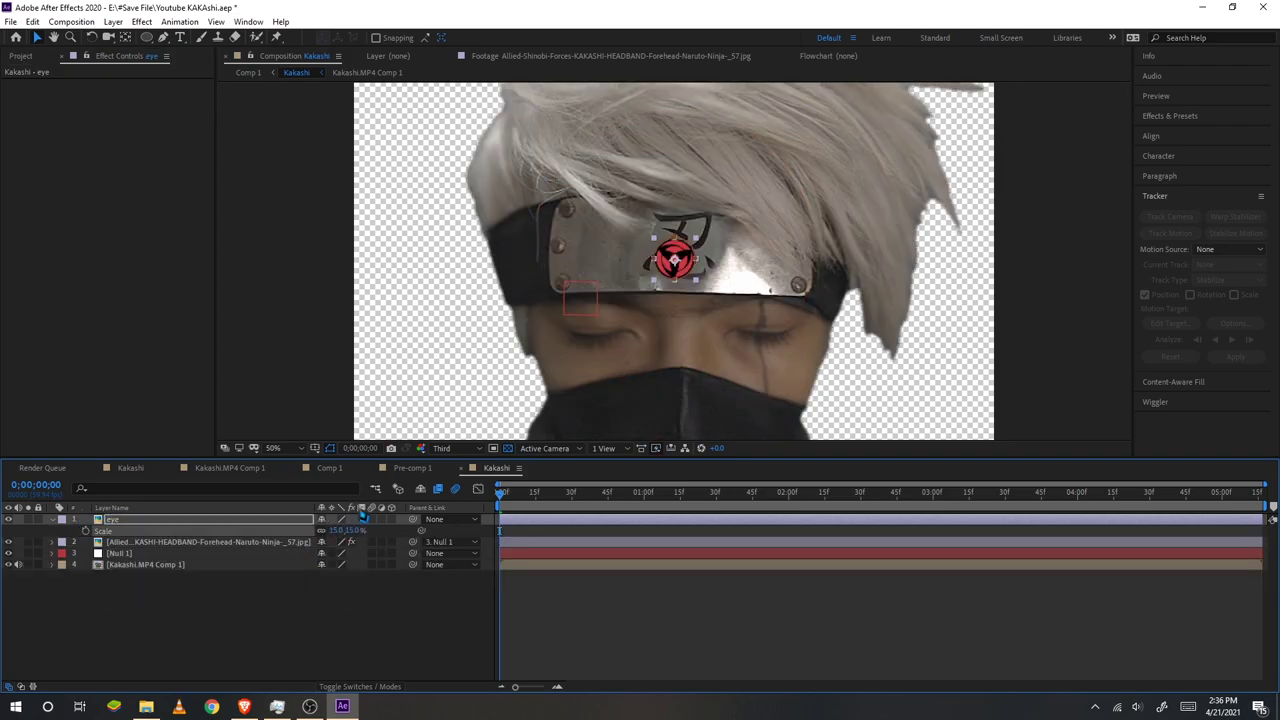